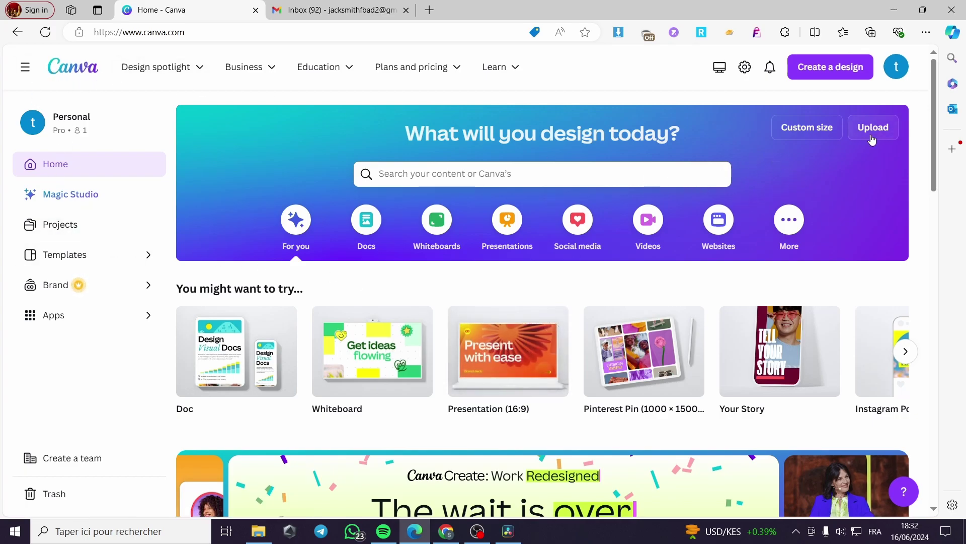
Step: Open the account menu and scroll through the home page
{"action": "left_click", "coordinate": [897, 66]}
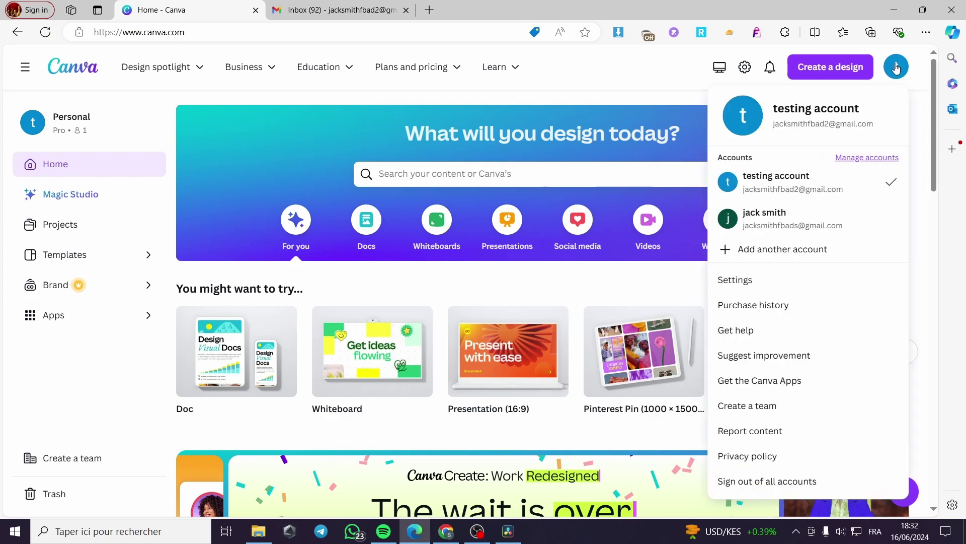
{"action": "left_click", "coordinate": [609, 156]}
{"action": "scroll", "coordinate": [492, 382], "scroll_direction": "down", "scroll_amount": 8}
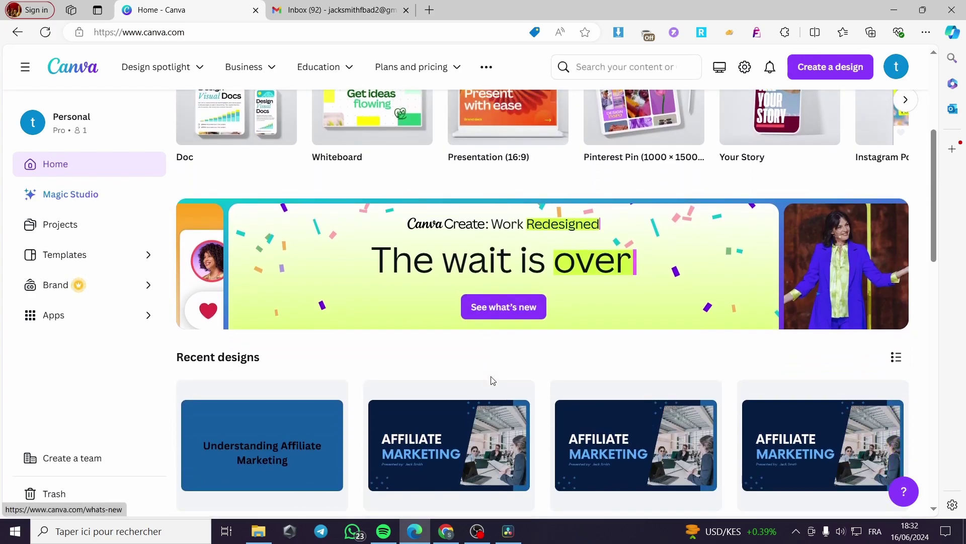
{"action": "scroll", "coordinate": [418, 397], "scroll_direction": "down", "scroll_amount": 2}
{"action": "scroll", "coordinate": [319, 360], "scroll_direction": "up", "scroll_amount": 10}
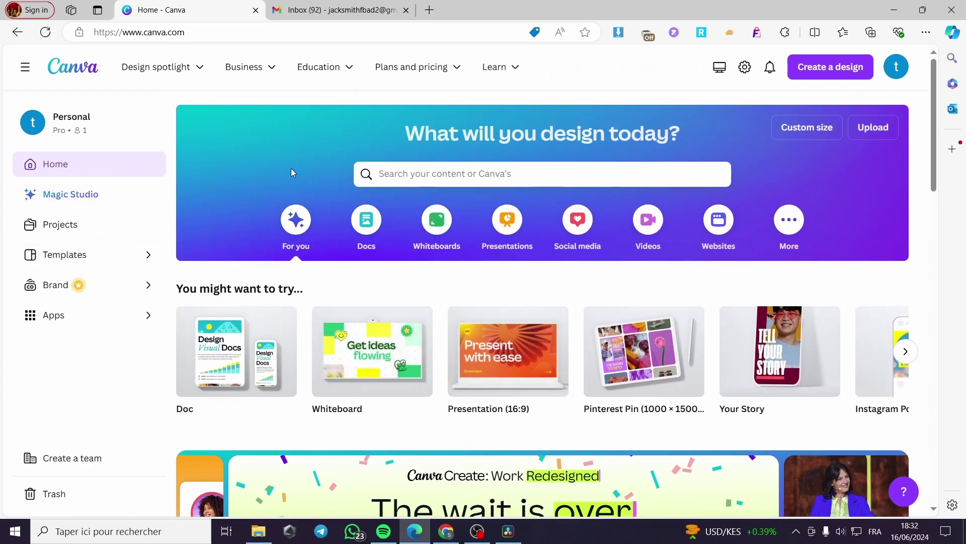
Step: Search for 'newsletter', browse the templates, and start a blank newsletter design
{"action": "left_click", "coordinate": [447, 175]}
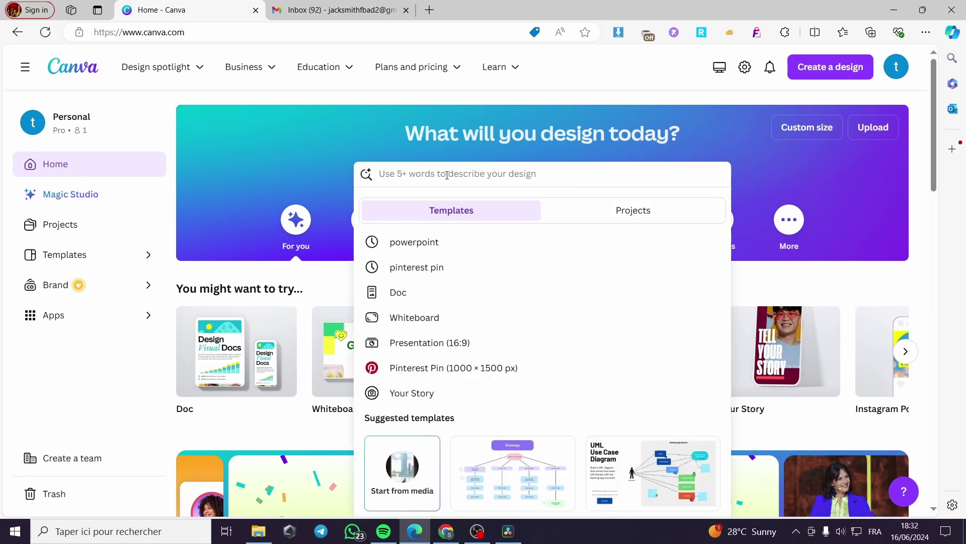
{"action": "type", "text": "newsletter"}
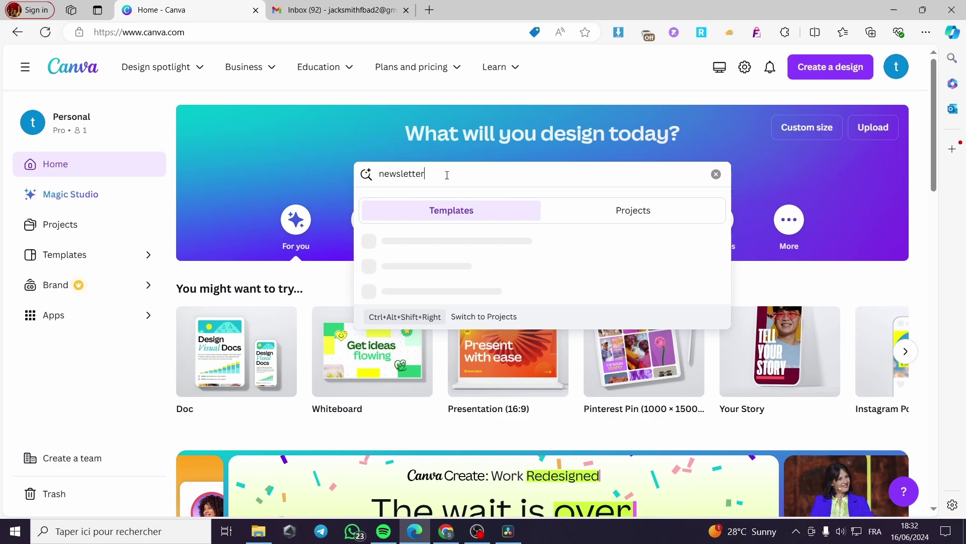
{"action": "key", "text": "Return"}
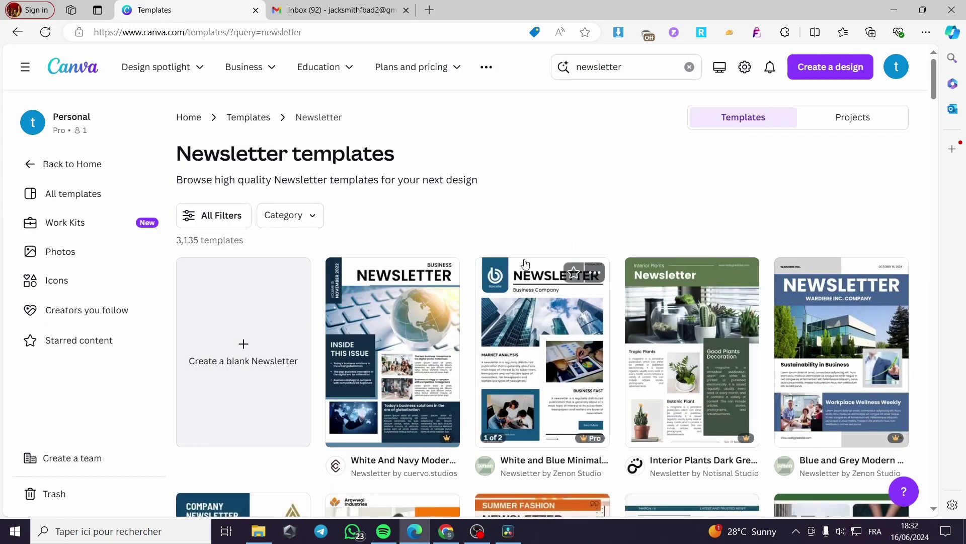
{"action": "scroll", "coordinate": [459, 346], "scroll_direction": "down", "scroll_amount": 3}
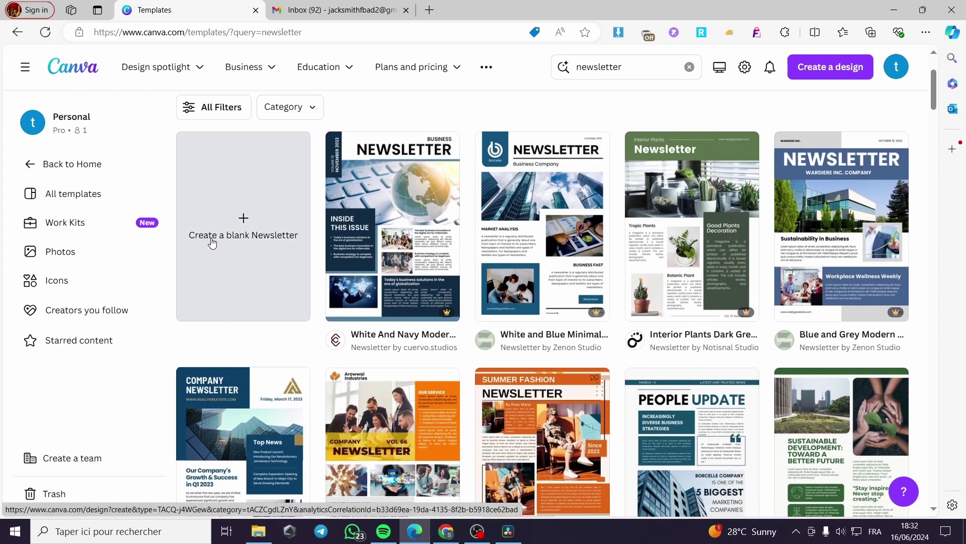
{"action": "scroll", "coordinate": [597, 303], "scroll_direction": "down", "scroll_amount": 5}
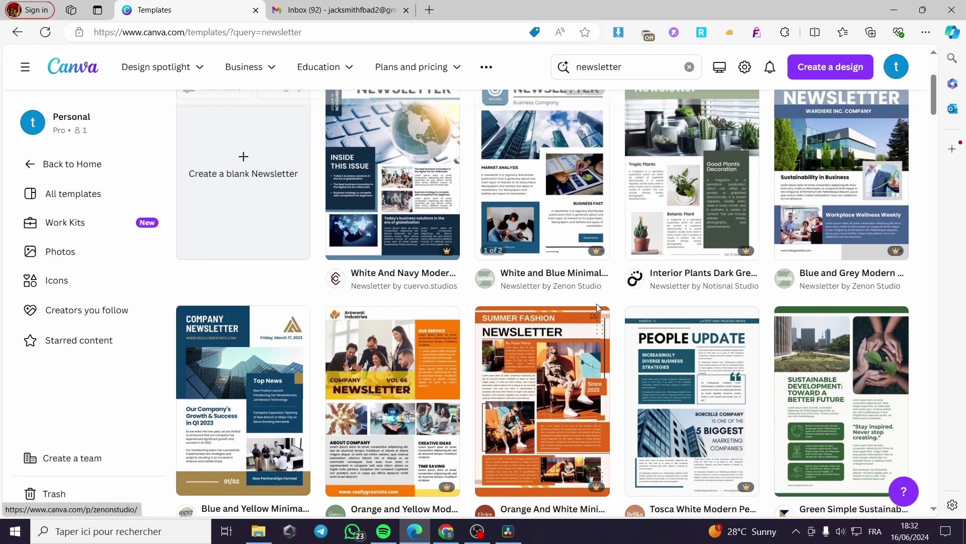
{"action": "scroll", "coordinate": [554, 302], "scroll_direction": "down", "scroll_amount": 6}
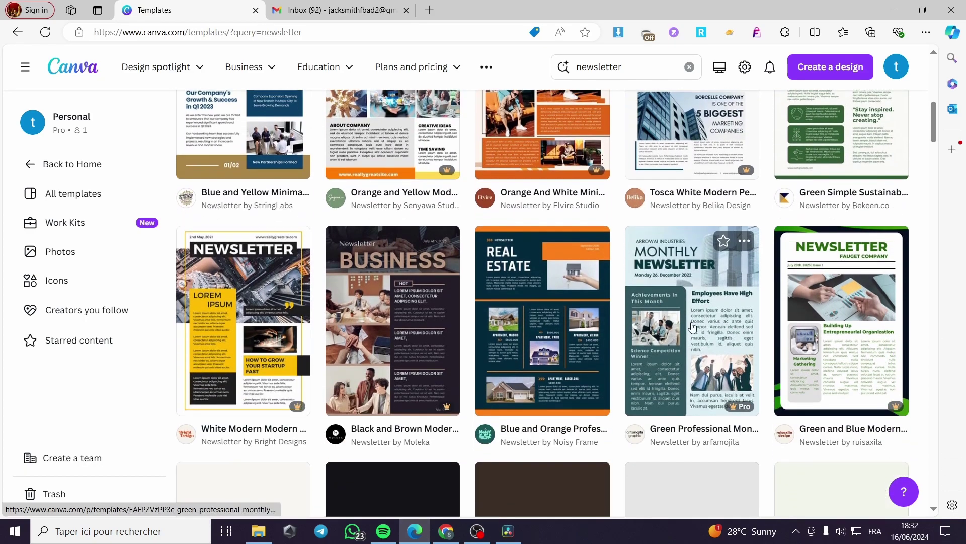
{"action": "scroll", "coordinate": [419, 358], "scroll_direction": "down", "scroll_amount": 1}
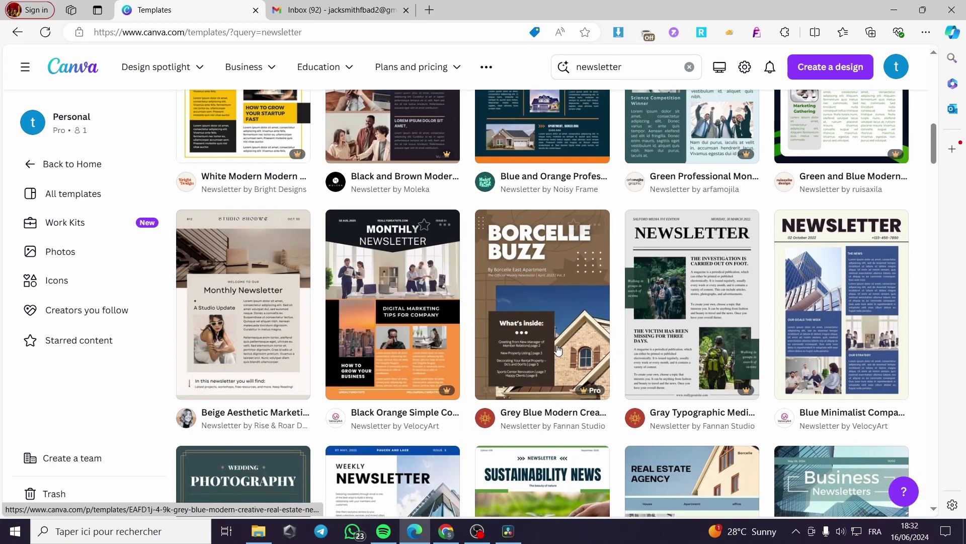
{"action": "scroll", "coordinate": [496, 346], "scroll_direction": "up", "scroll_amount": 10}
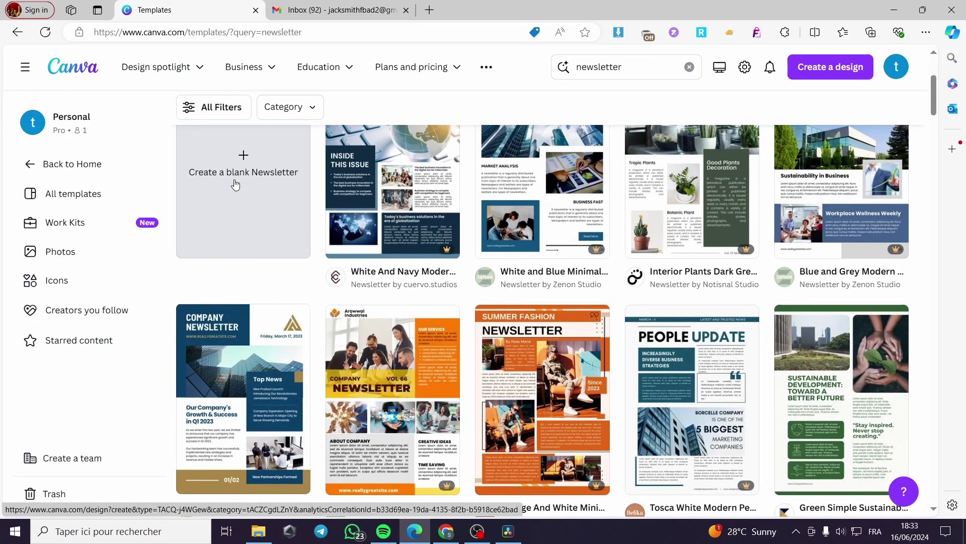
{"action": "left_click", "coordinate": [235, 181]}
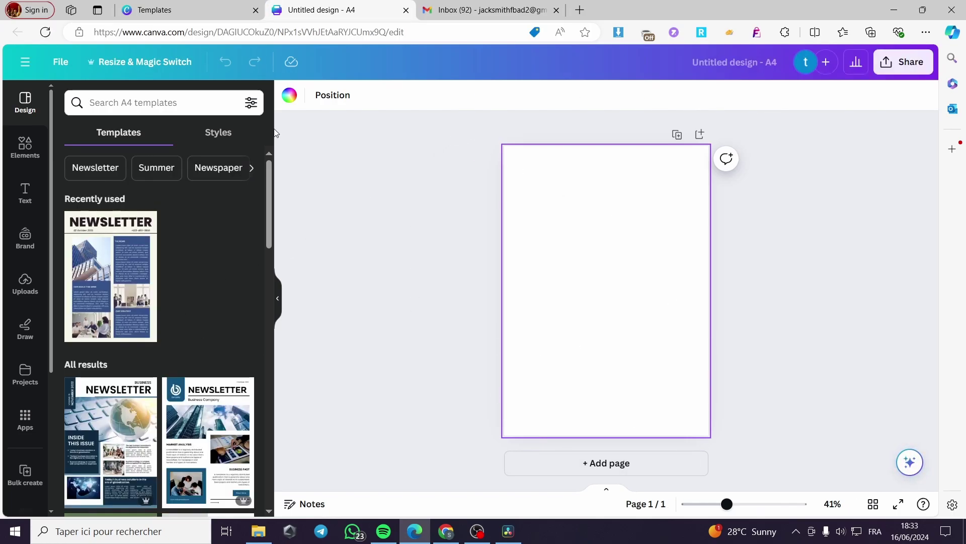
Step: Fill the page background with gray #737373 after trying light blue and dark gray
{"action": "left_click", "coordinate": [289, 95]}
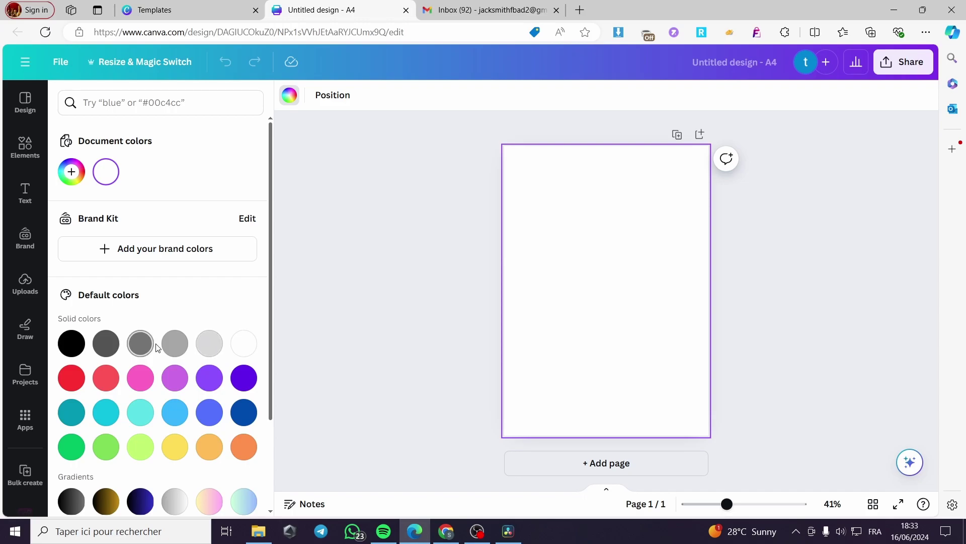
{"action": "left_click", "coordinate": [177, 415]}
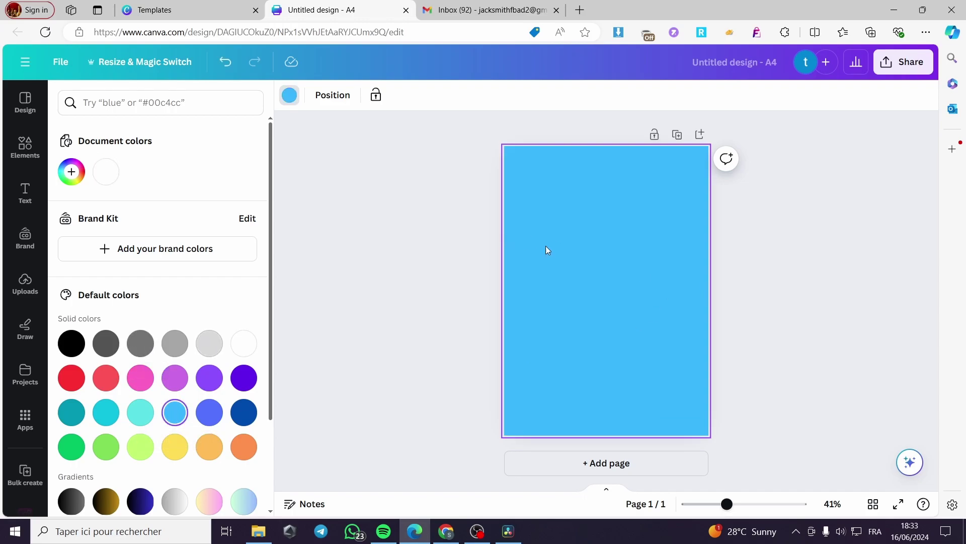
{"action": "left_click", "coordinate": [105, 343]}
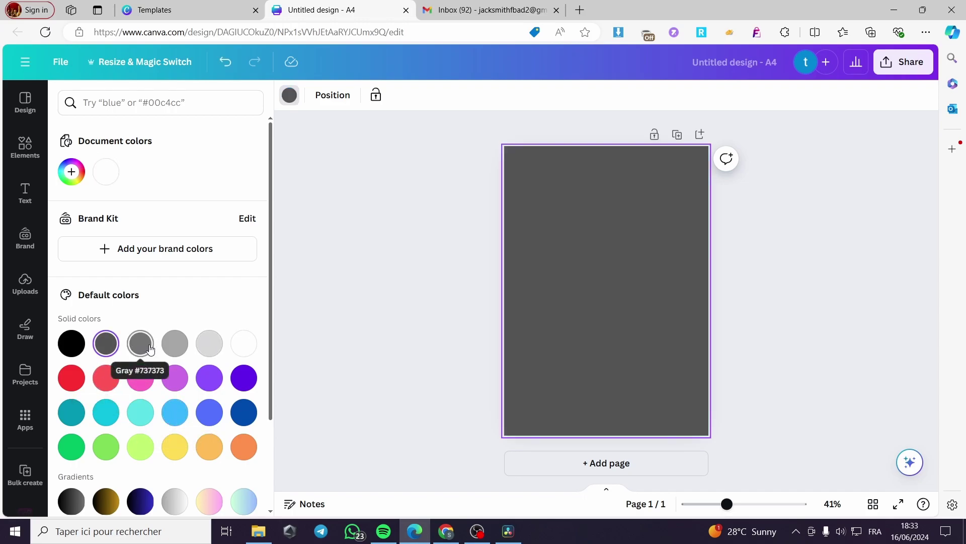
{"action": "left_click", "coordinate": [141, 345]}
{"action": "left_click", "coordinate": [311, 196]}
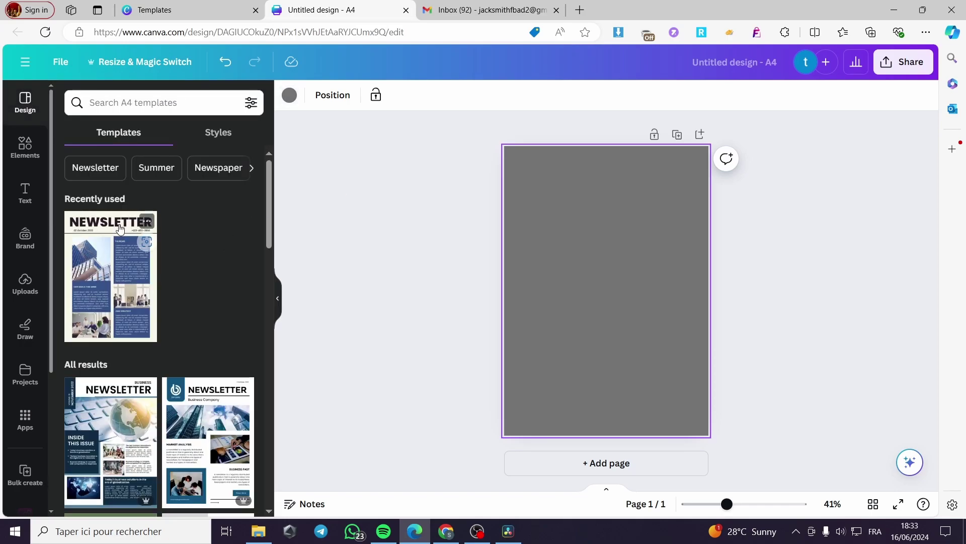
{"action": "left_click", "coordinate": [25, 146]}
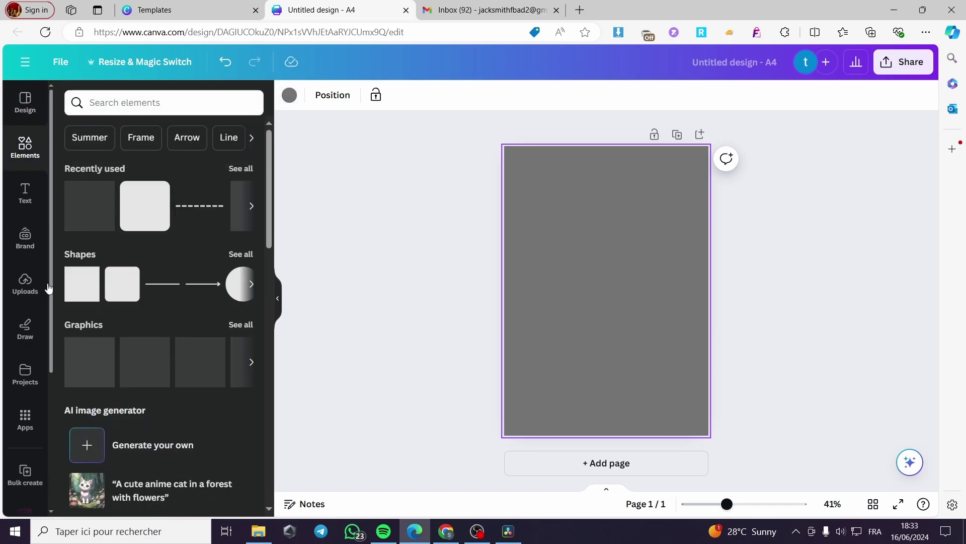
Step: Add a dark rounded square and stretch it across the full width of the lower page
{"action": "left_click", "coordinate": [143, 205]}
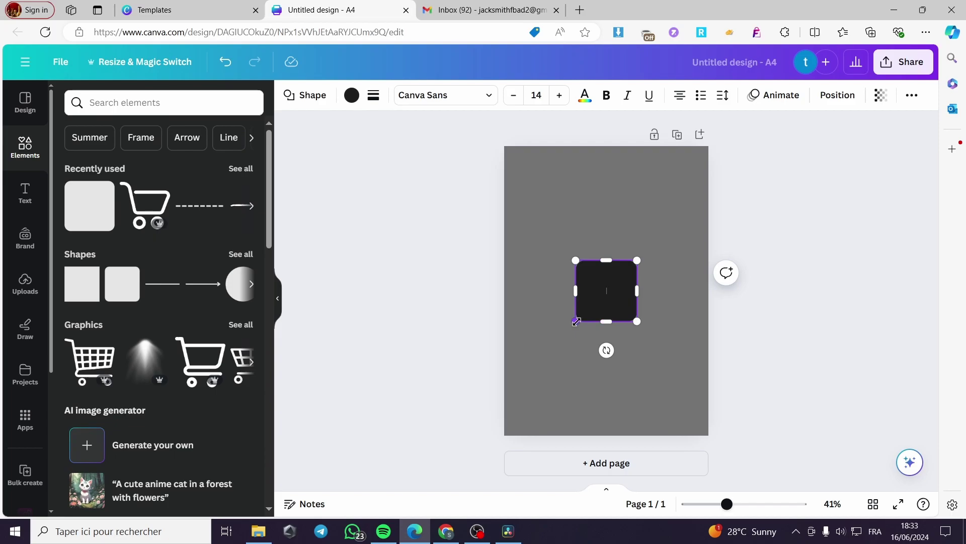
{"action": "left_click_drag", "start_coordinate": [576, 321], "coordinate": [495, 450]}
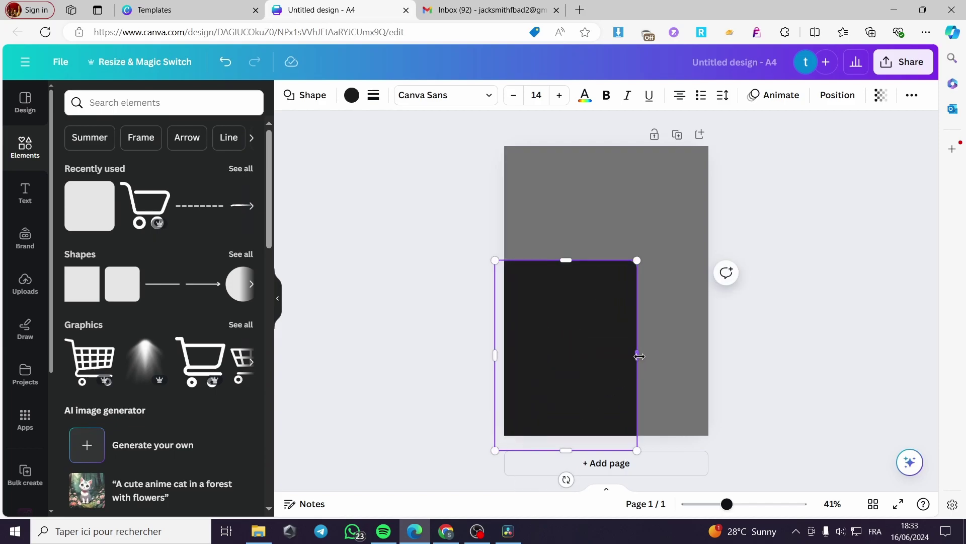
{"action": "left_click_drag", "start_coordinate": [639, 356], "coordinate": [770, 356]}
{"action": "left_click_drag", "start_coordinate": [639, 295], "coordinate": [621, 288]}
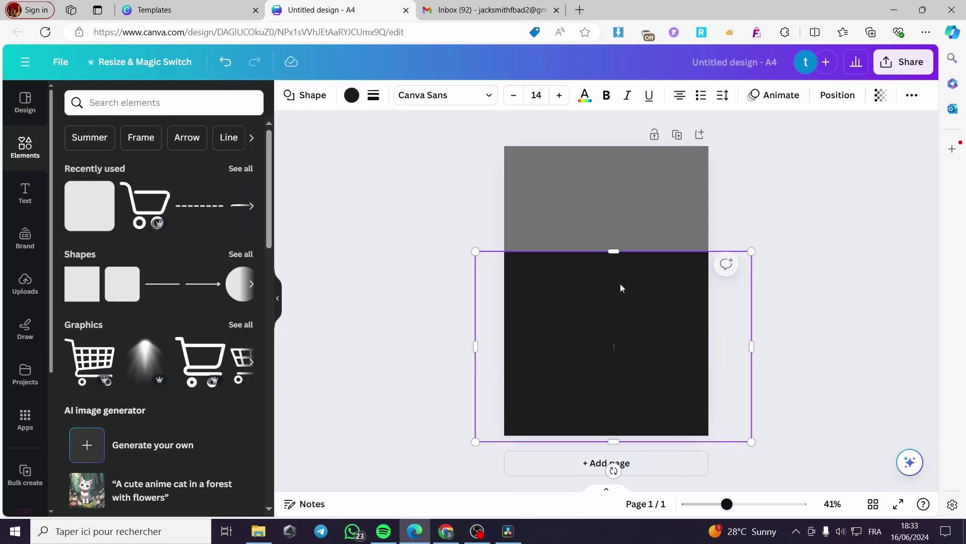
{"action": "left_click_drag", "start_coordinate": [614, 251], "coordinate": [614, 240]}
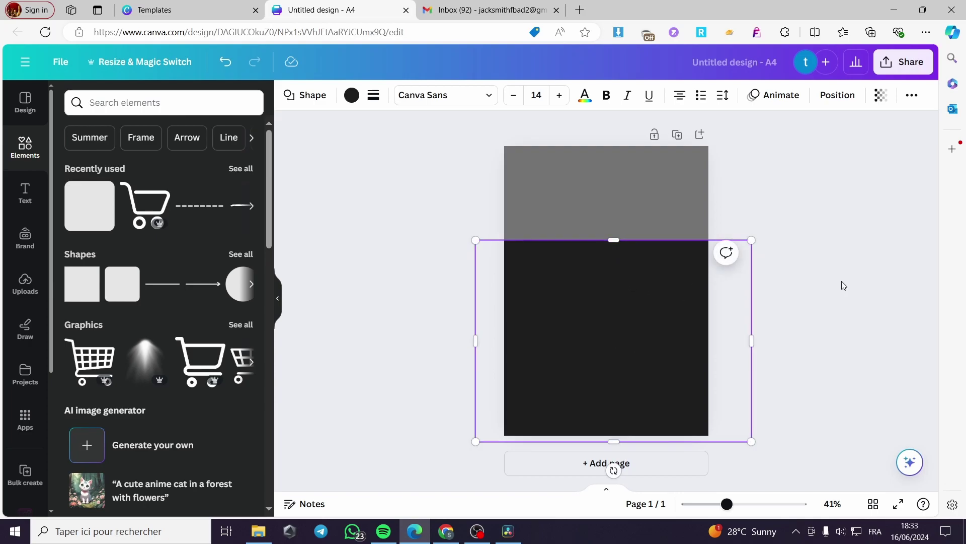
{"action": "left_click", "coordinate": [843, 280]}
{"action": "left_click", "coordinate": [614, 251]}
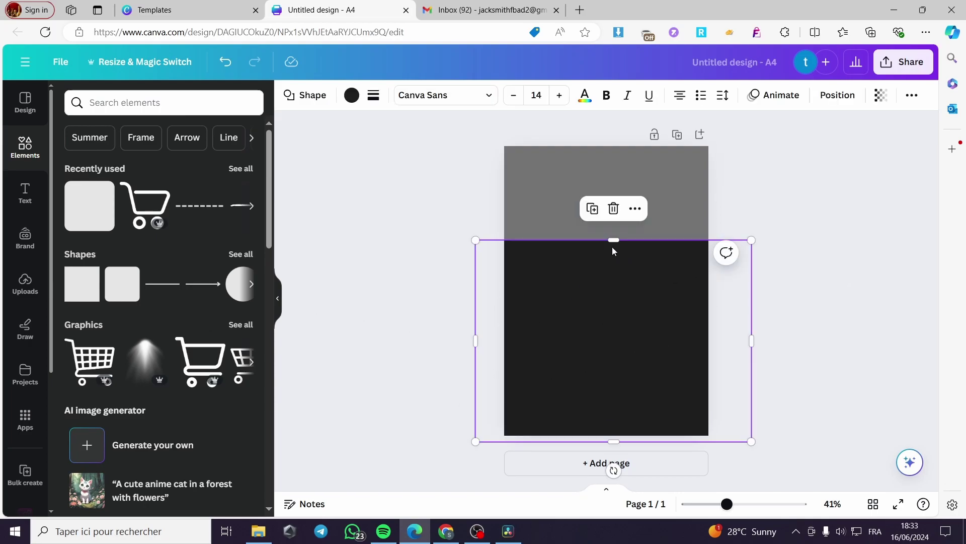
{"action": "left_click_drag", "start_coordinate": [614, 232], "coordinate": [615, 208]}
{"action": "left_click", "coordinate": [805, 268]}
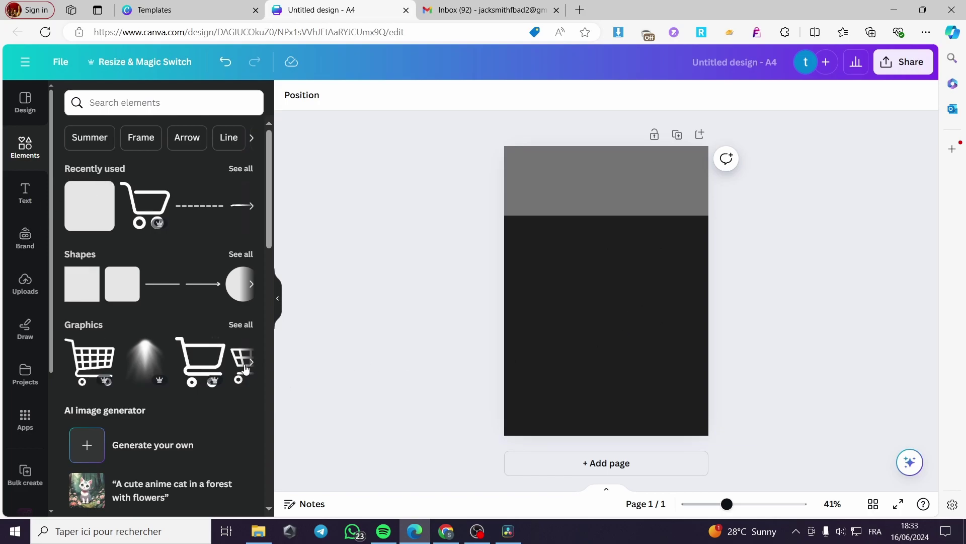
Step: Add a shopping cart graphic to the dark block, make it white and shrink it
{"action": "left_click", "coordinate": [140, 205]}
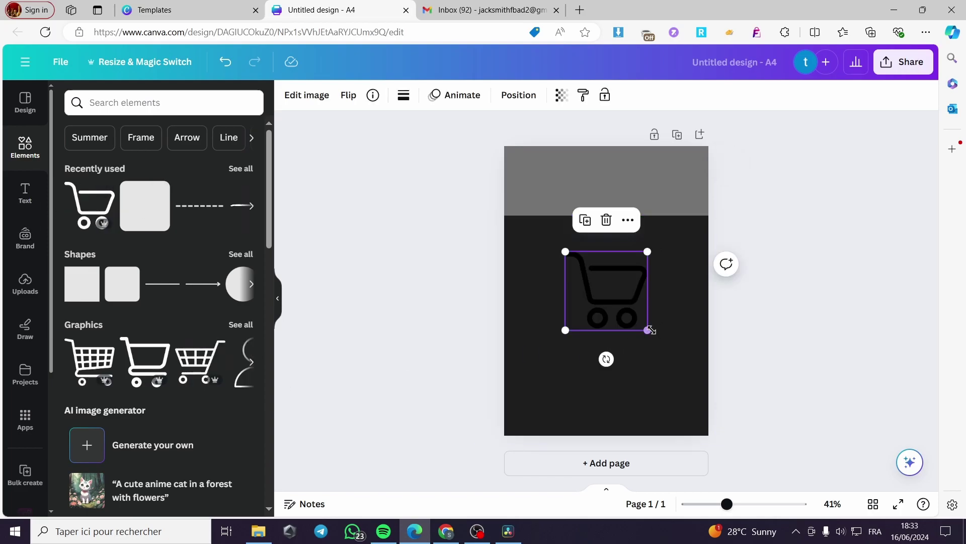
{"action": "left_click_drag", "start_coordinate": [652, 331], "coordinate": [613, 298]}
{"action": "left_click", "coordinate": [403, 95]}
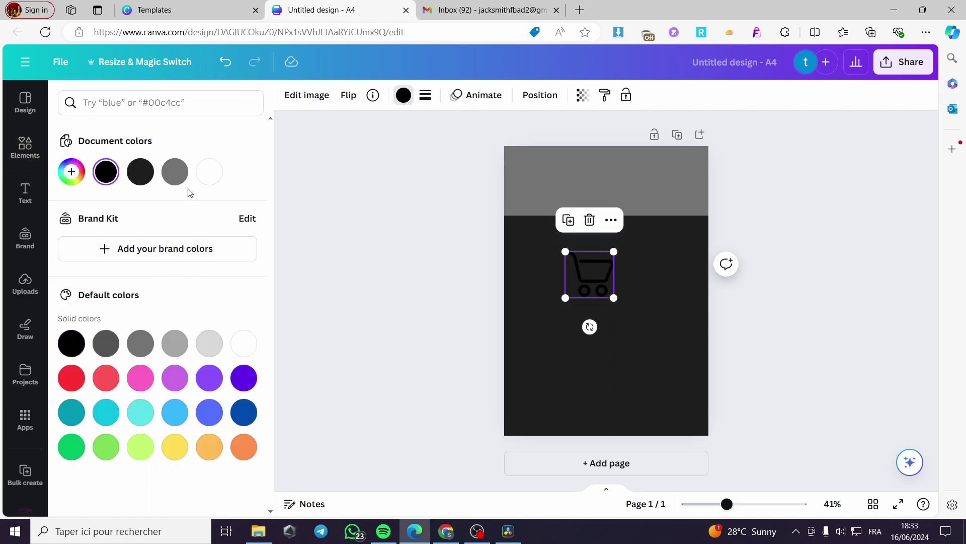
{"action": "left_click", "coordinate": [209, 172]}
{"action": "left_click", "coordinate": [613, 281]}
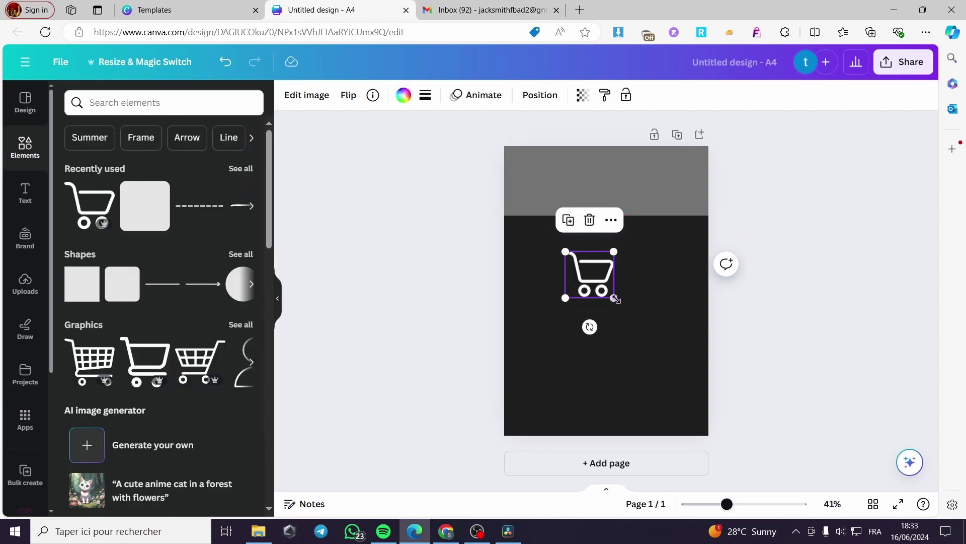
{"action": "left_click_drag", "start_coordinate": [613, 298], "coordinate": [677, 244]}
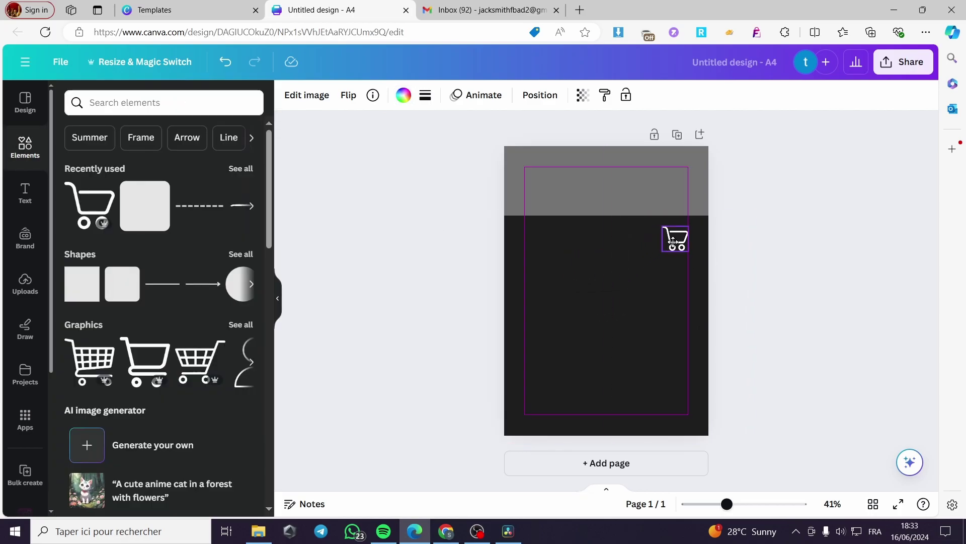
Step: Search for 'speed' and add a speed-lines graphic, colored white and shrunk
{"action": "left_click", "coordinate": [171, 112]}
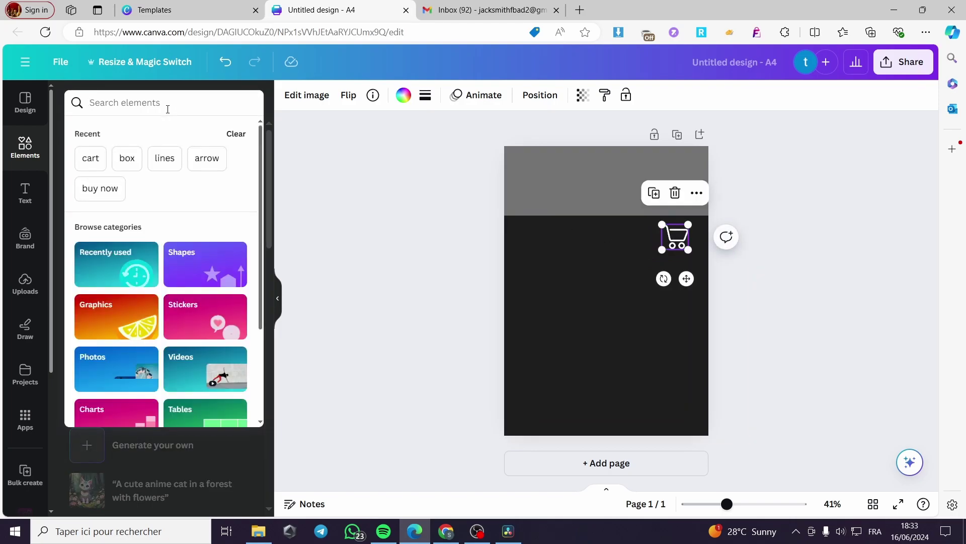
{"action": "type", "text": "speed"}
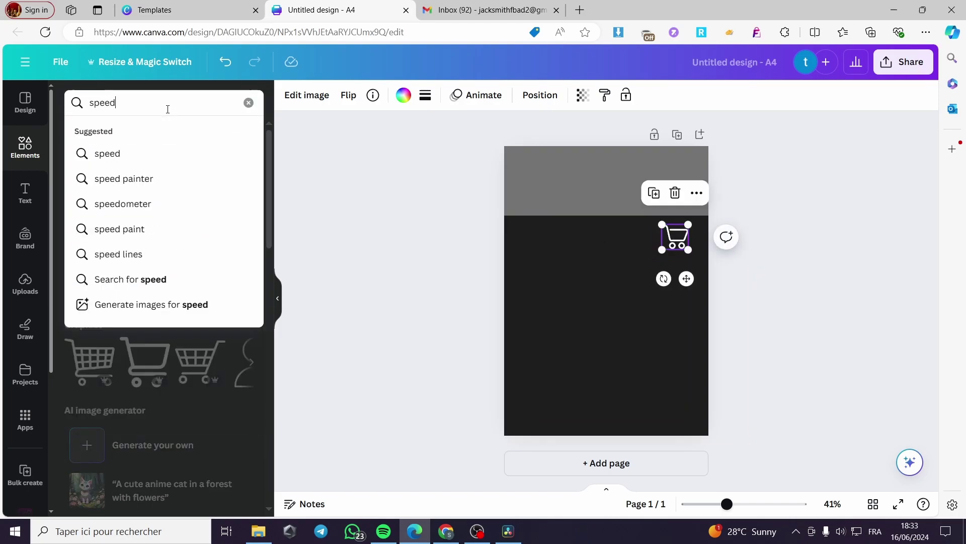
{"action": "key", "text": "Return"}
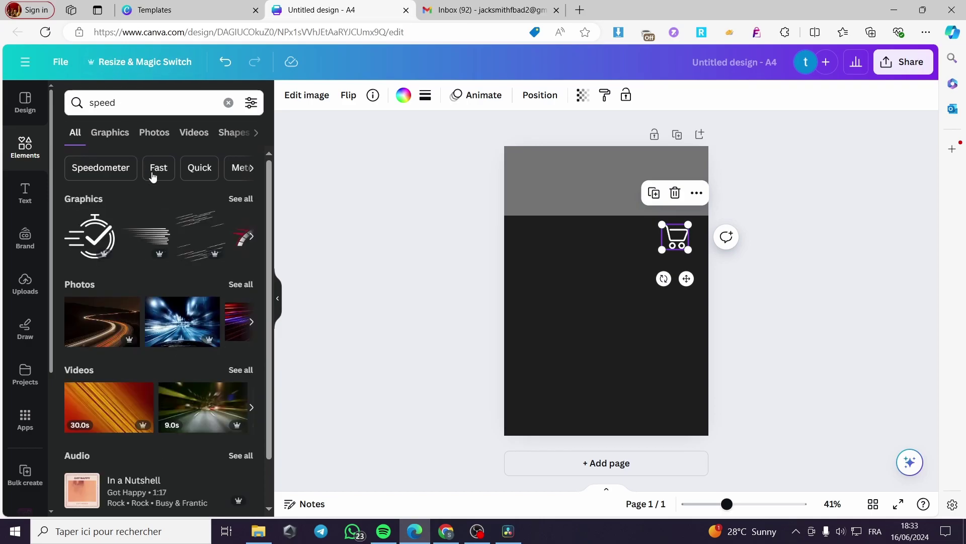
{"action": "left_click", "coordinate": [159, 247]}
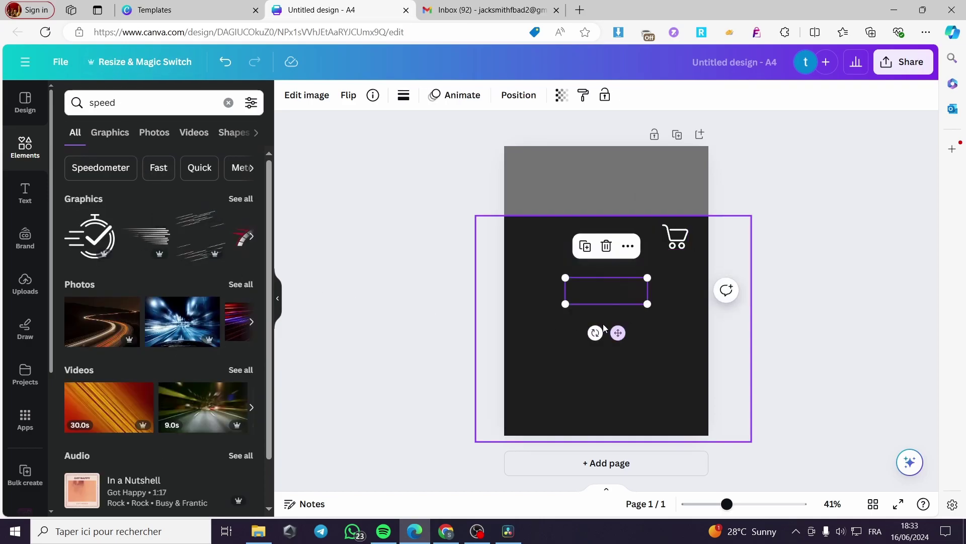
{"action": "left_click", "coordinate": [404, 97]}
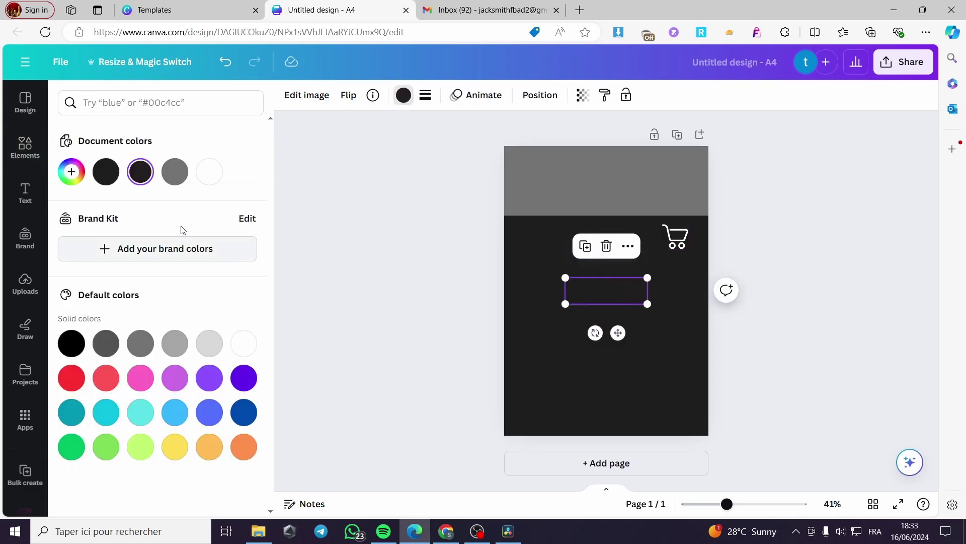
{"action": "left_click", "coordinate": [210, 172]}
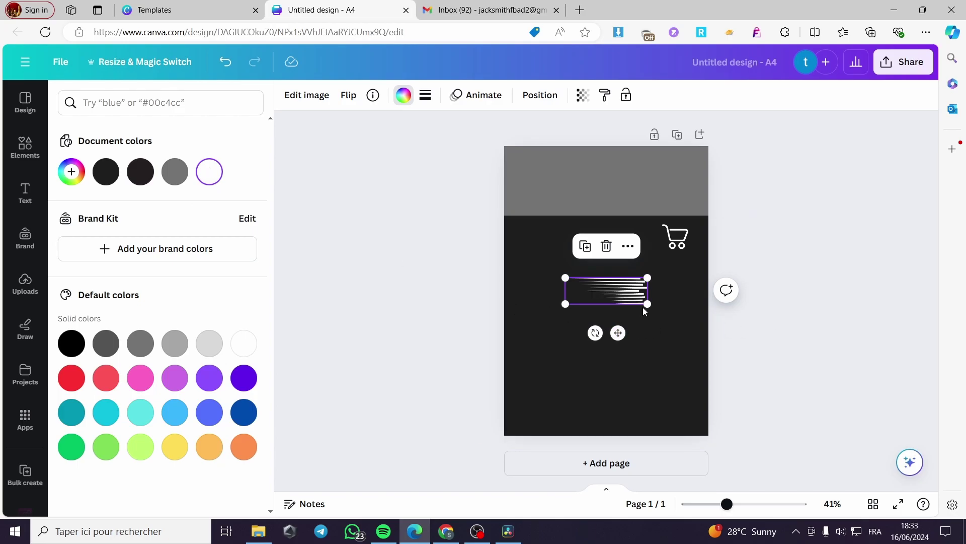
{"action": "left_click_drag", "start_coordinate": [647, 303], "coordinate": [659, 272]}
Step: Position the white speed lines just to the left of the cart
{"action": "left_click", "coordinate": [774, 283]}
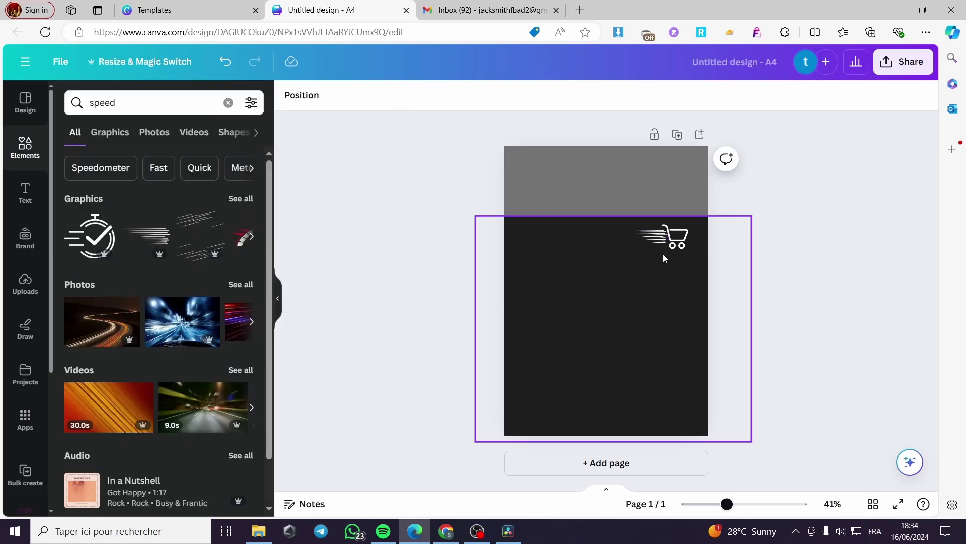
{"action": "left_click", "coordinate": [662, 237]}
{"action": "left_click_drag", "start_coordinate": [659, 272], "coordinate": [662, 272]}
{"action": "left_click", "coordinate": [785, 296]}
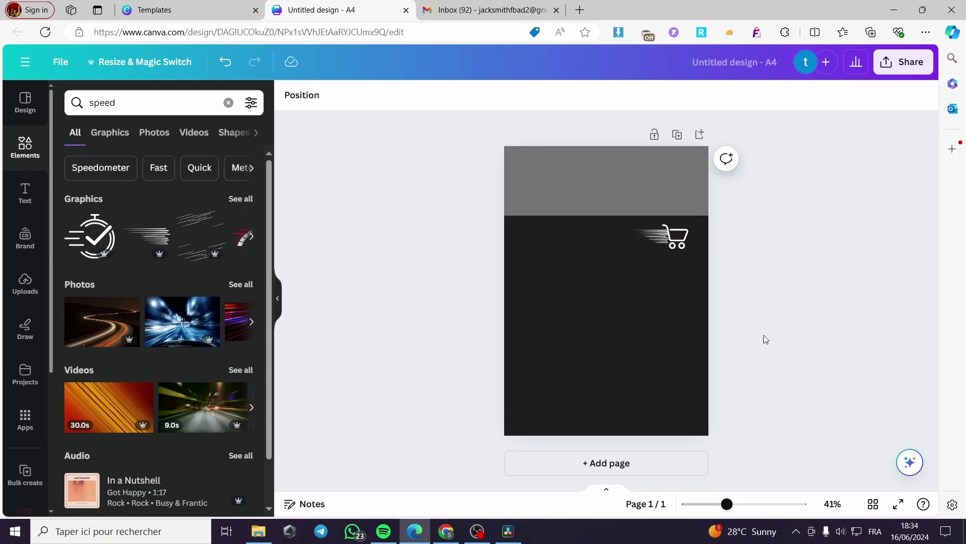
{"action": "left_click", "coordinate": [658, 240]}
{"action": "left_click_drag", "start_coordinate": [658, 237], "coordinate": [658, 236]}
{"action": "left_click", "coordinate": [744, 312]}
Step: Add the 'newsletter' desk photo across the page top behind the dark block, lowering the block's edge
{"action": "left_click", "coordinate": [228, 102]}
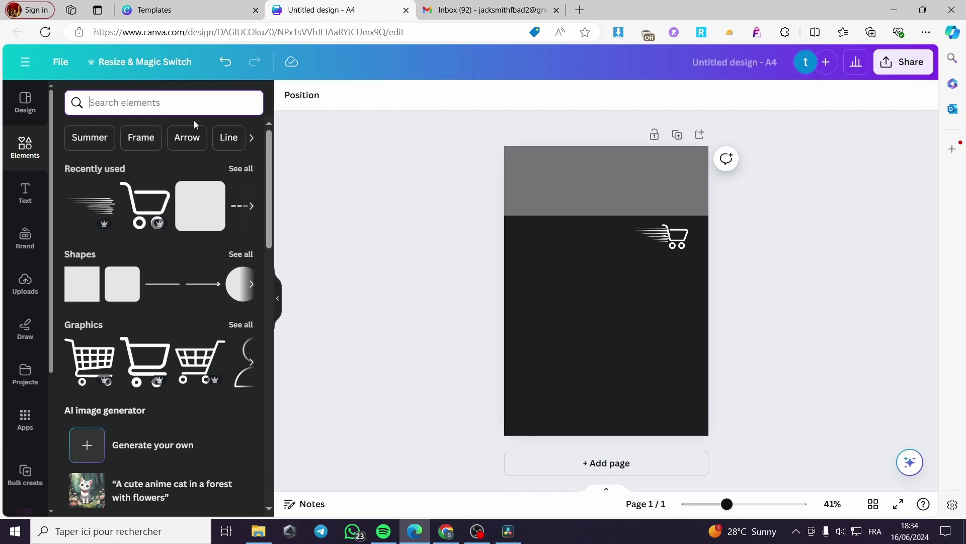
{"action": "type", "text": "ne"}
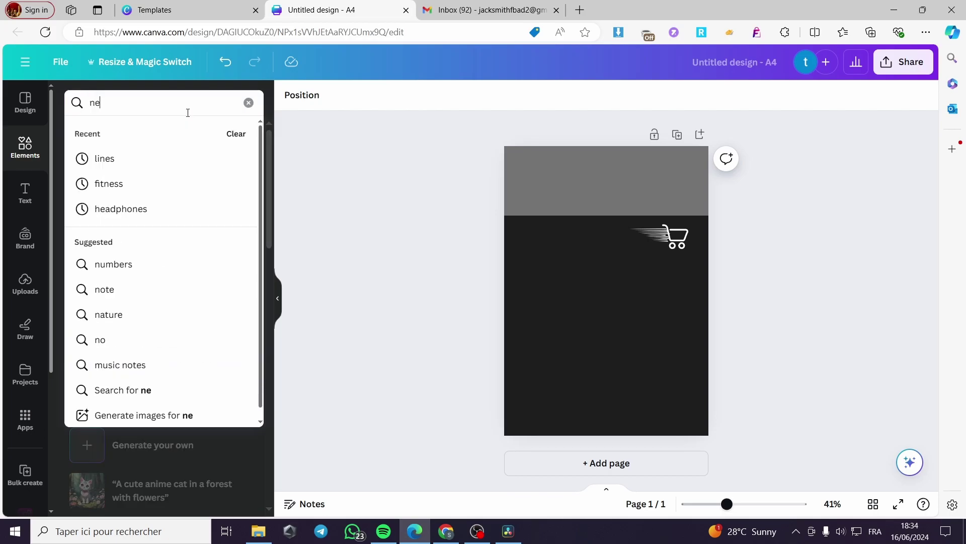
{"action": "type", "text": "wsletter"}
{"action": "key", "text": "Return"}
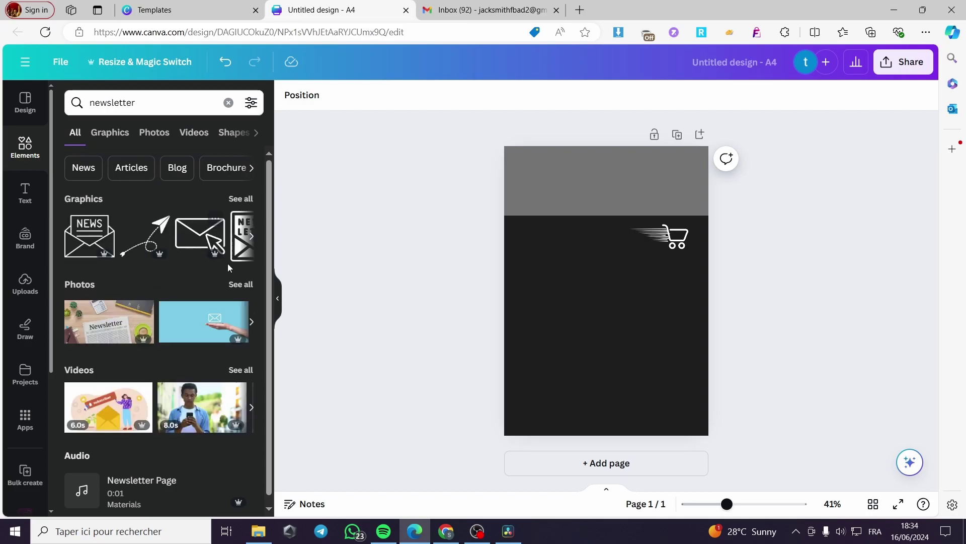
{"action": "left_click", "coordinate": [153, 342]}
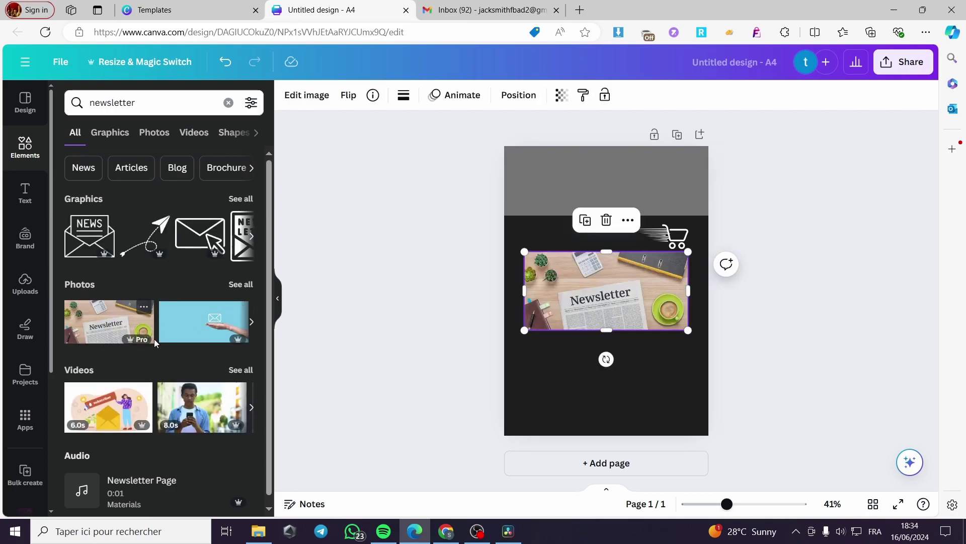
{"action": "left_click_drag", "start_coordinate": [692, 331], "coordinate": [631, 233]}
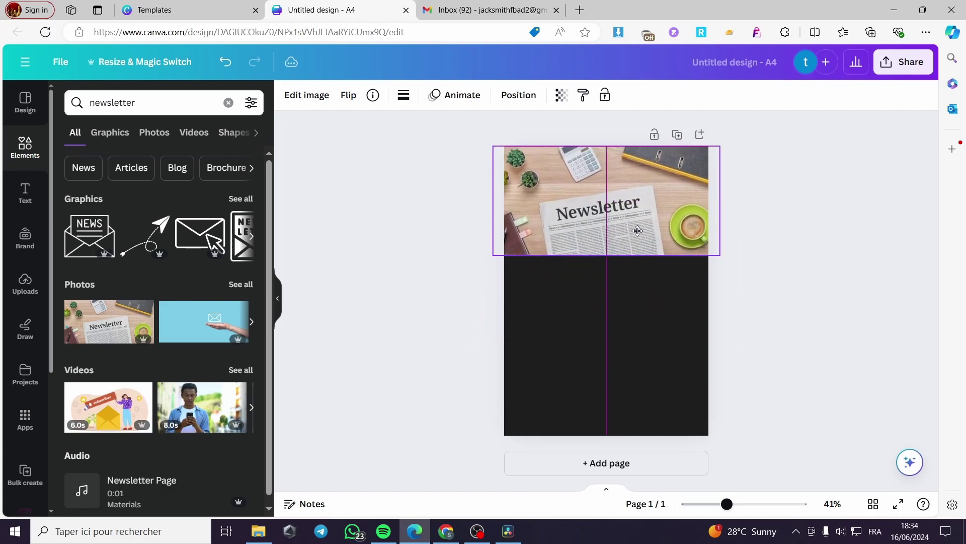
{"action": "left_click", "coordinate": [518, 96]}
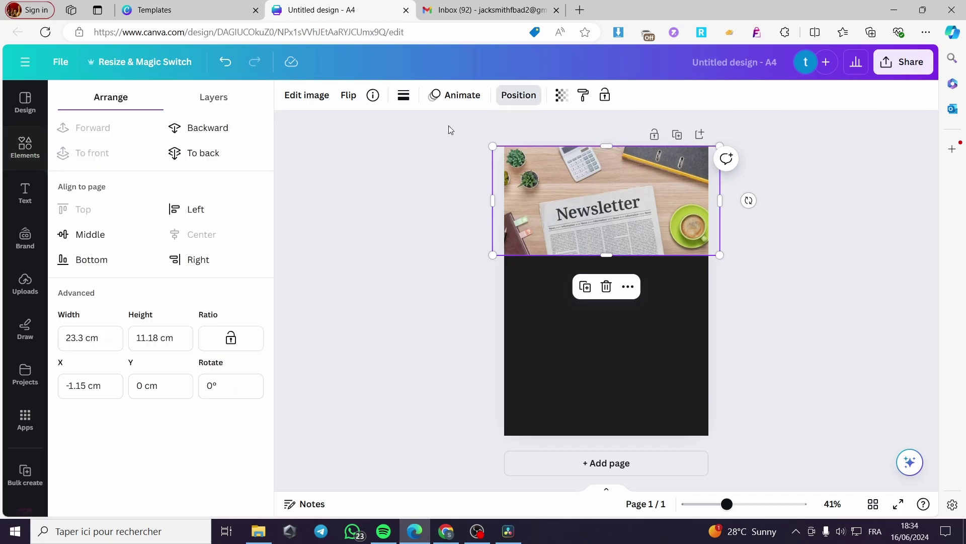
{"action": "left_click", "coordinate": [177, 159]}
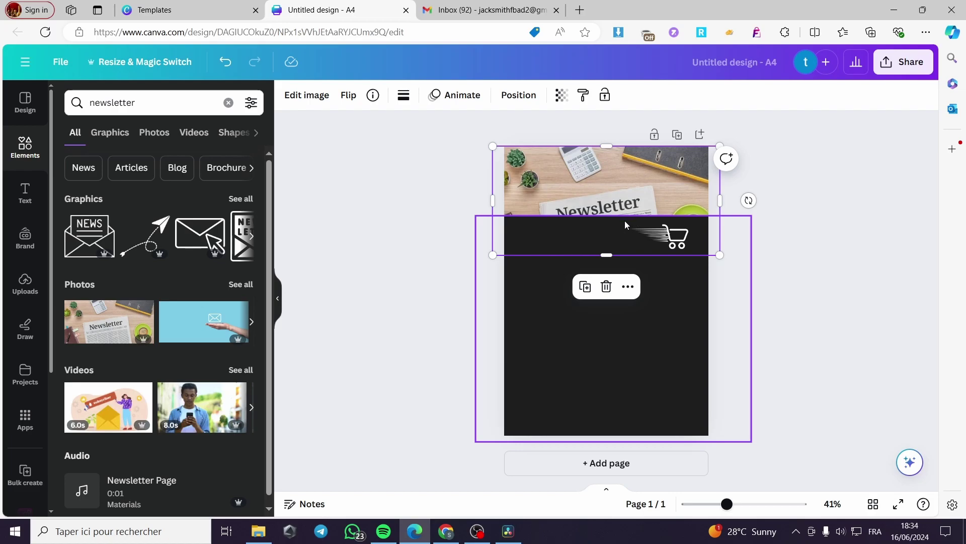
{"action": "left_click", "coordinate": [624, 223]}
{"action": "left_click_drag", "start_coordinate": [614, 216], "coordinate": [620, 235]}
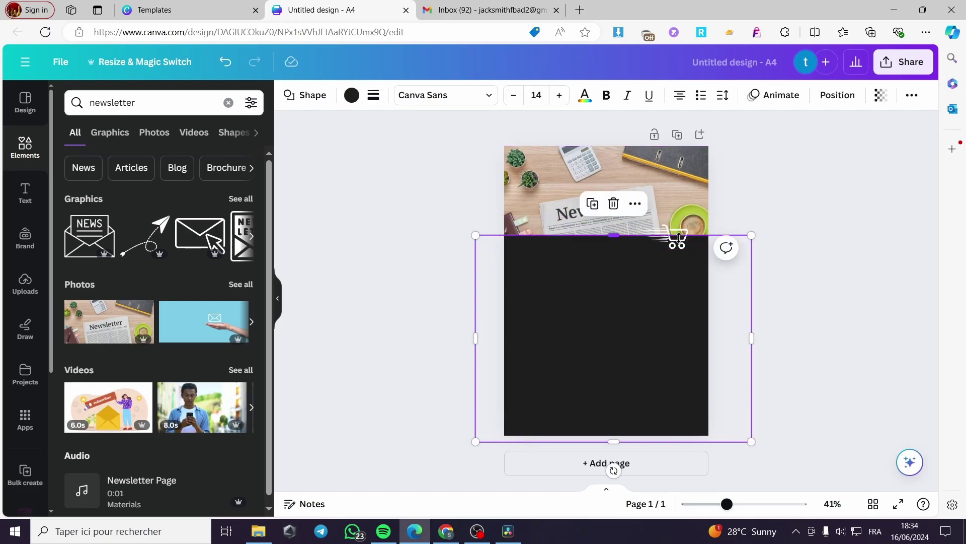
Step: Group the cart with its speed lines and move the group to the dark block's upper left
{"action": "left_click", "coordinate": [665, 244]}
{"action": "left_click", "coordinate": [674, 239], "text": "shift"}
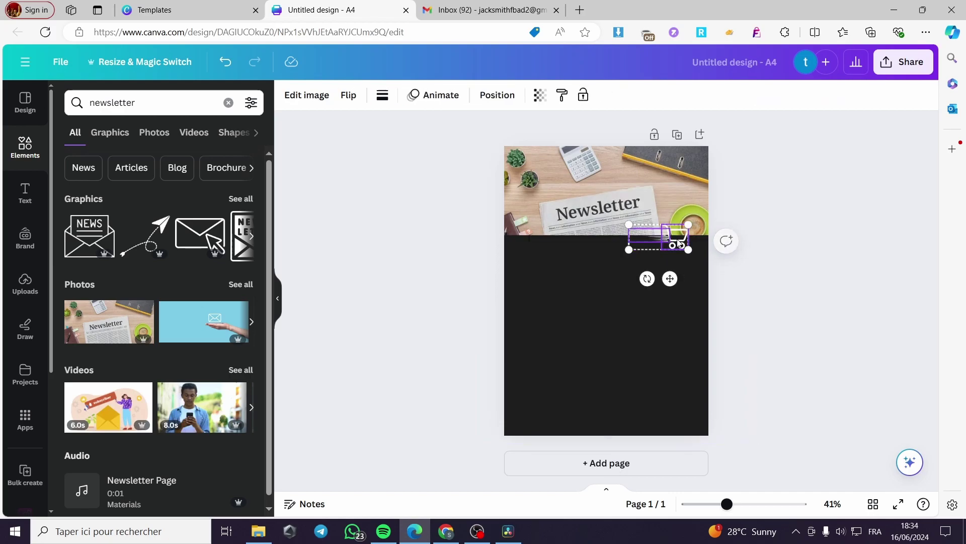
{"action": "left_click", "coordinate": [633, 198]}
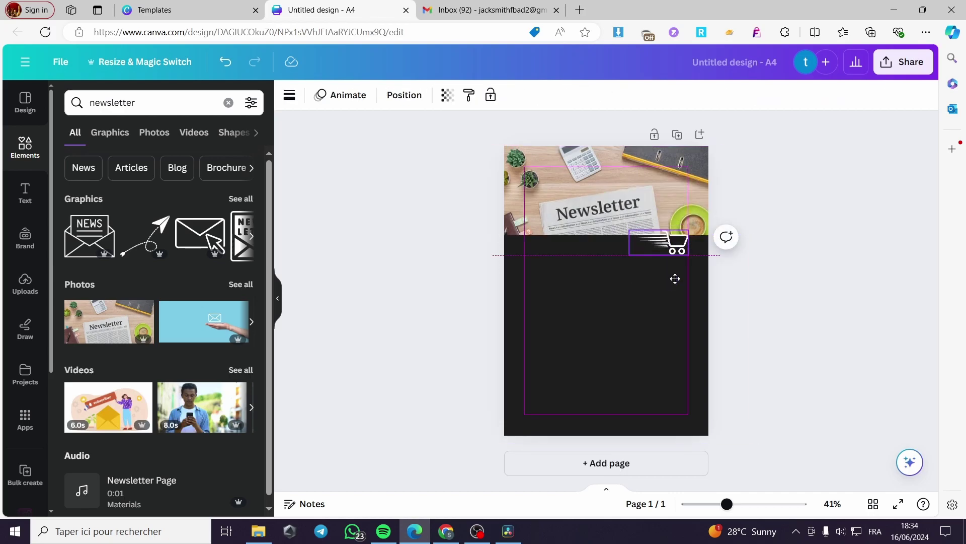
{"action": "left_click_drag", "start_coordinate": [670, 278], "coordinate": [545, 291]}
{"action": "left_click", "coordinate": [795, 276]}
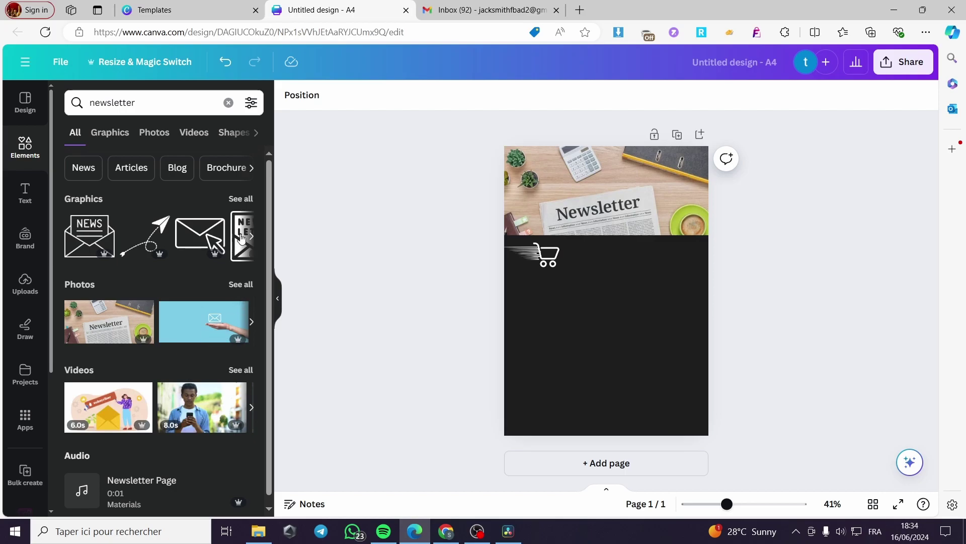
{"action": "left_click", "coordinate": [23, 194]}
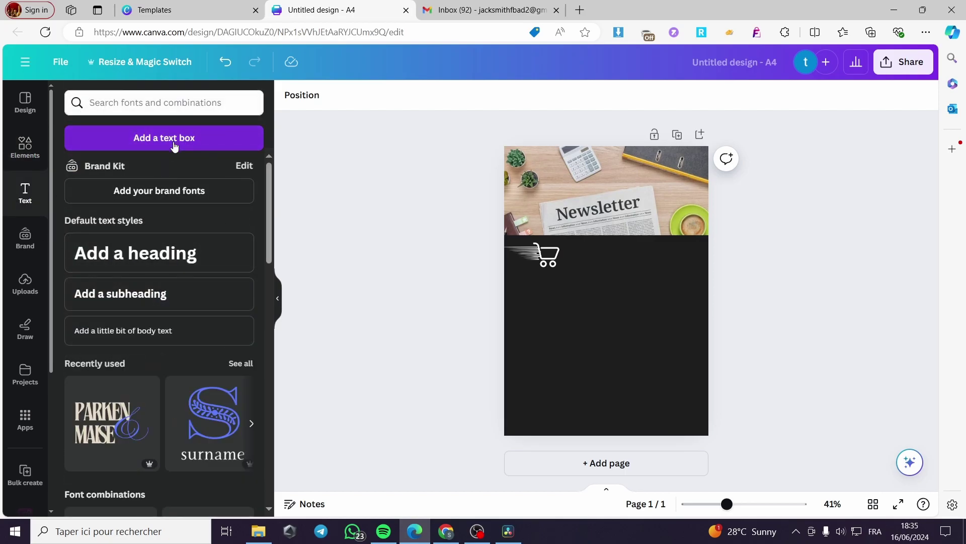
Step: Add a heading reading 'Features that you will gain joining our newsletters' and shrink it to 24.5
{"action": "left_click", "coordinate": [181, 252]}
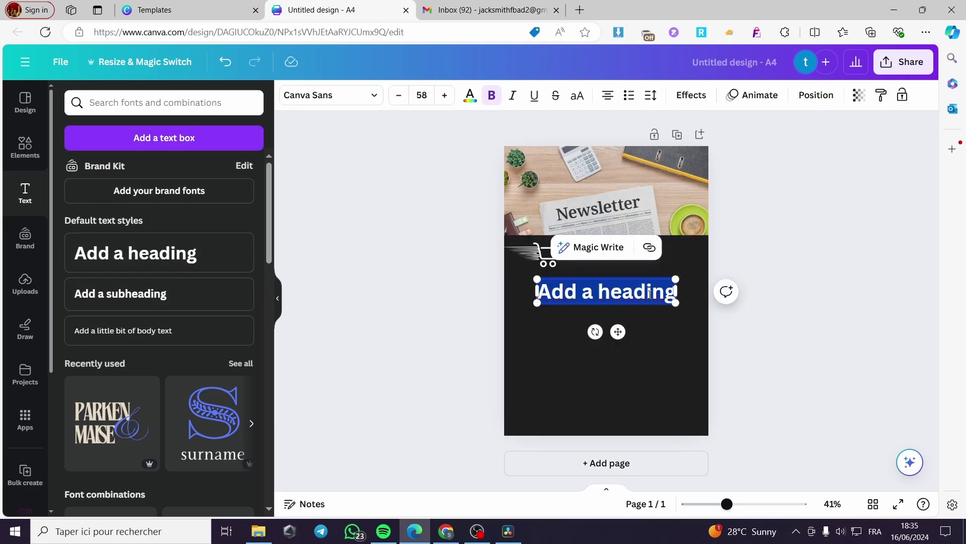
{"action": "type", "text": "Feature"}
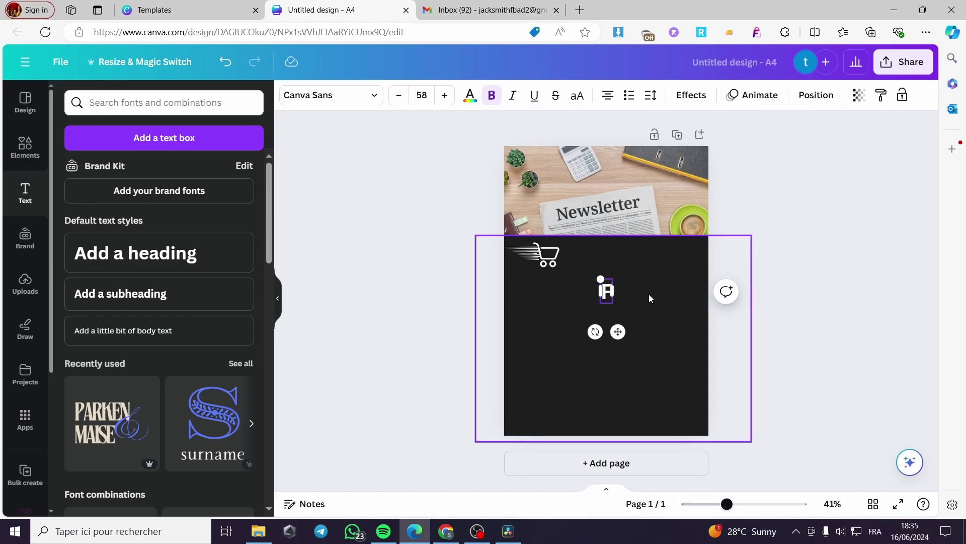
{"action": "type", "text": "th"}
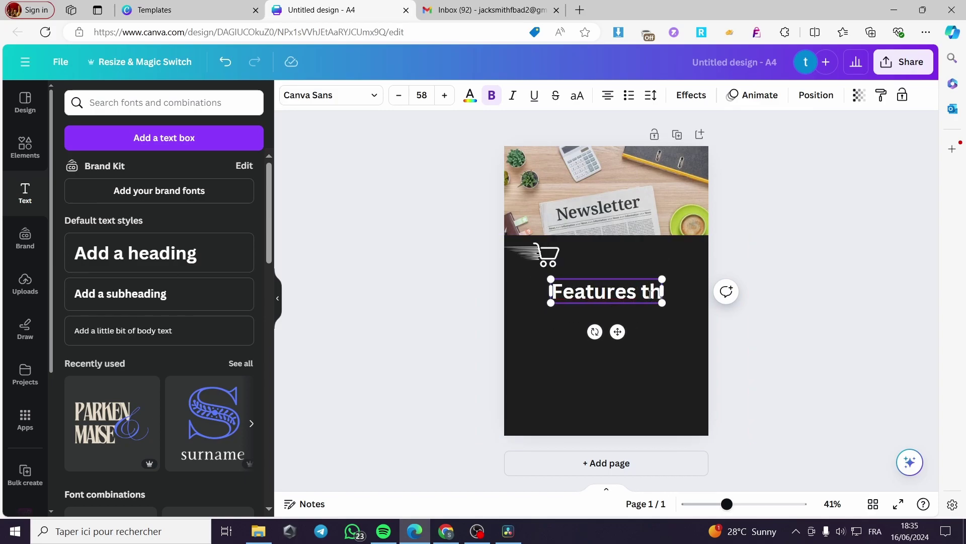
{"action": "type", "text": "at yo"}
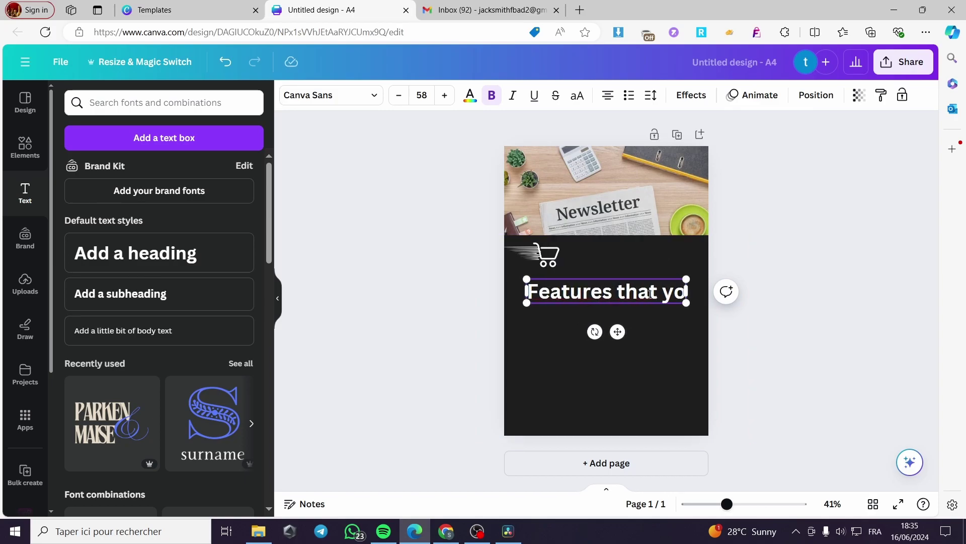
{"action": "type", "text": "u will "}
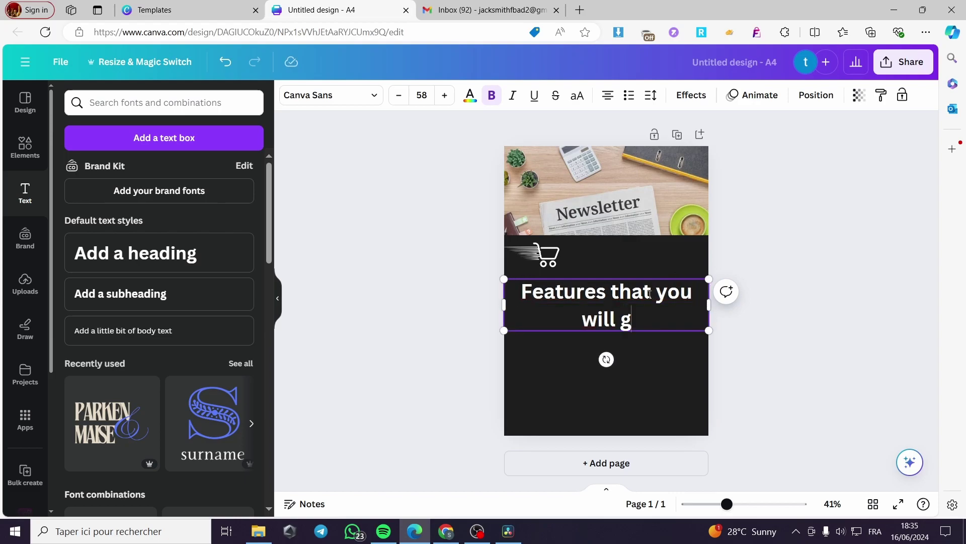
{"action": "type", "text": "gain "}
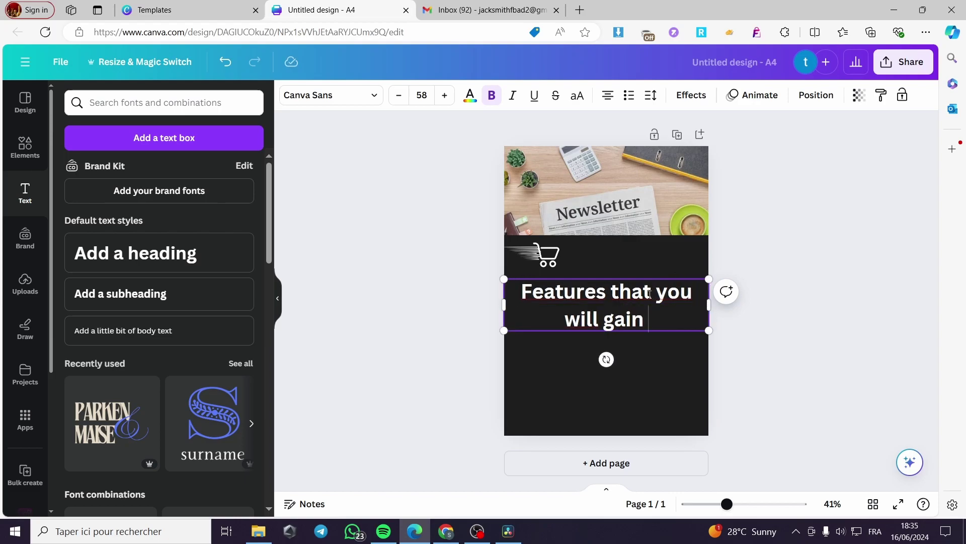
{"action": "type", "text": "joi"}
{"action": "key", "text": "BackSpace"}
{"action": "type", "text": "o"}
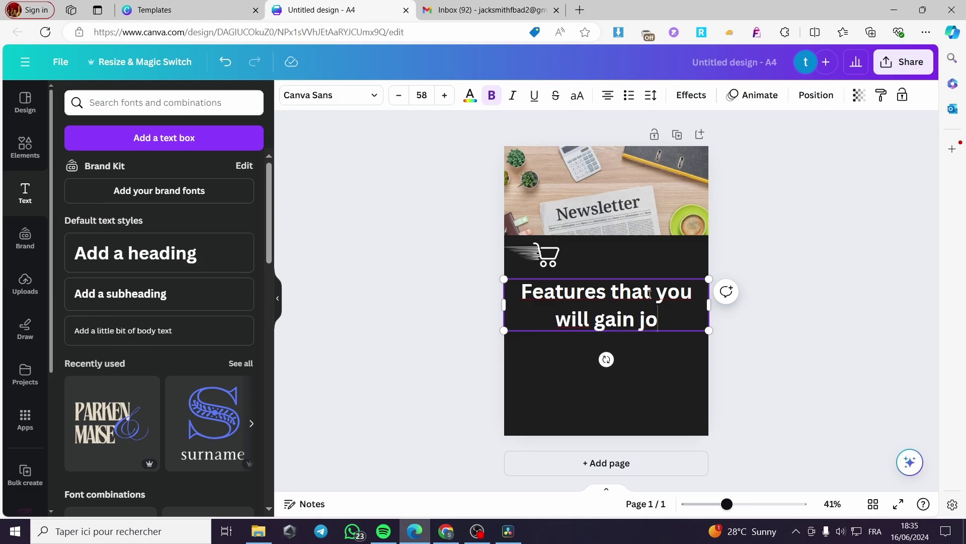
{"action": "type", "text": "ining o"}
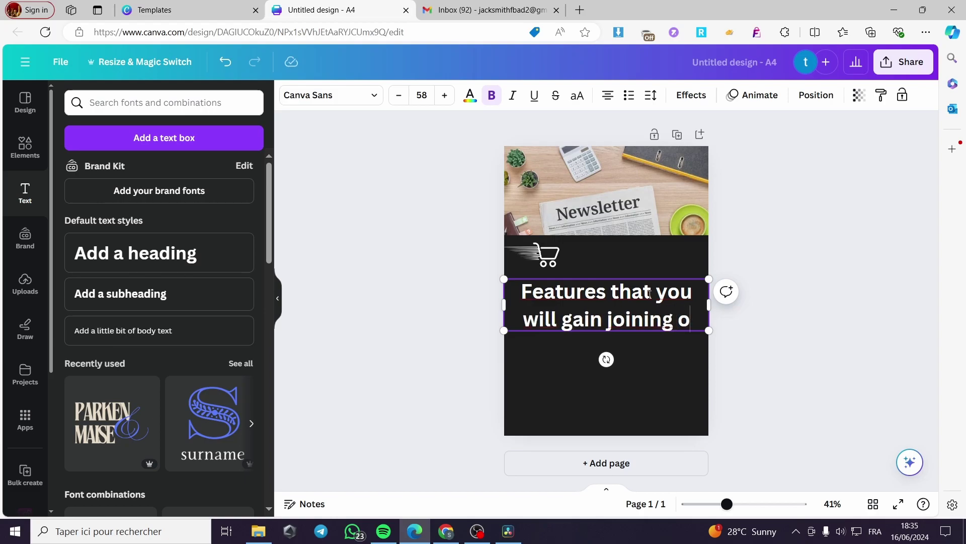
{"action": "type", "text": "ur ne"}
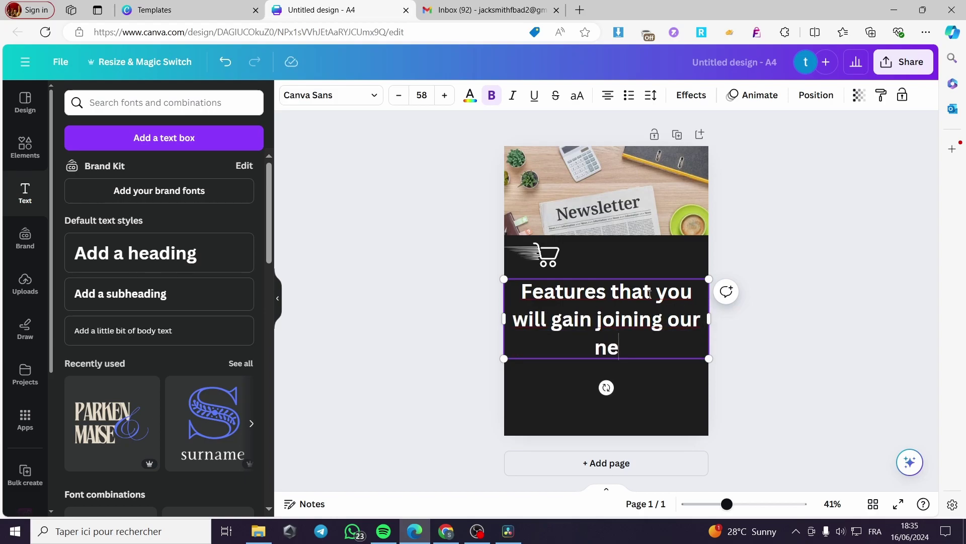
{"action": "type", "text": "wsletters"}
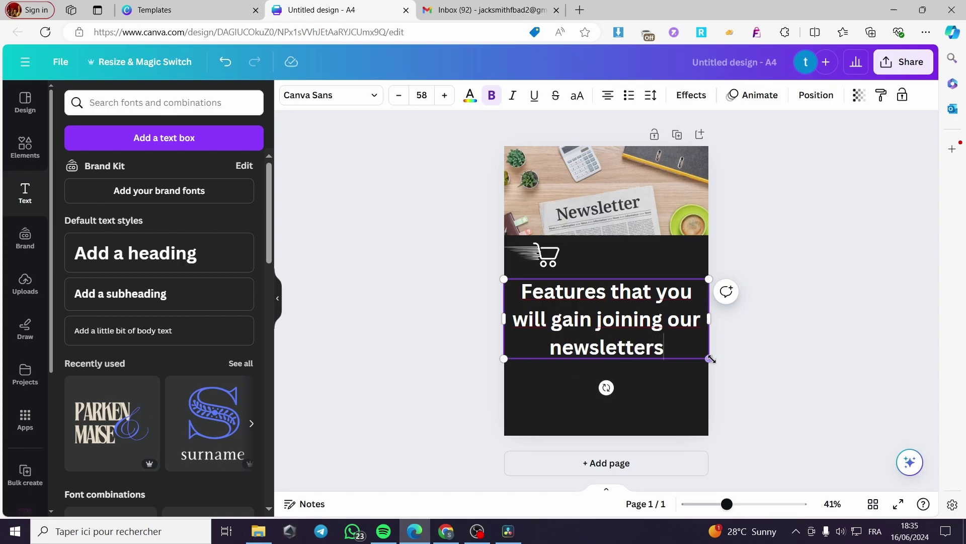
{"action": "left_click_drag", "start_coordinate": [710, 358], "coordinate": [619, 330]}
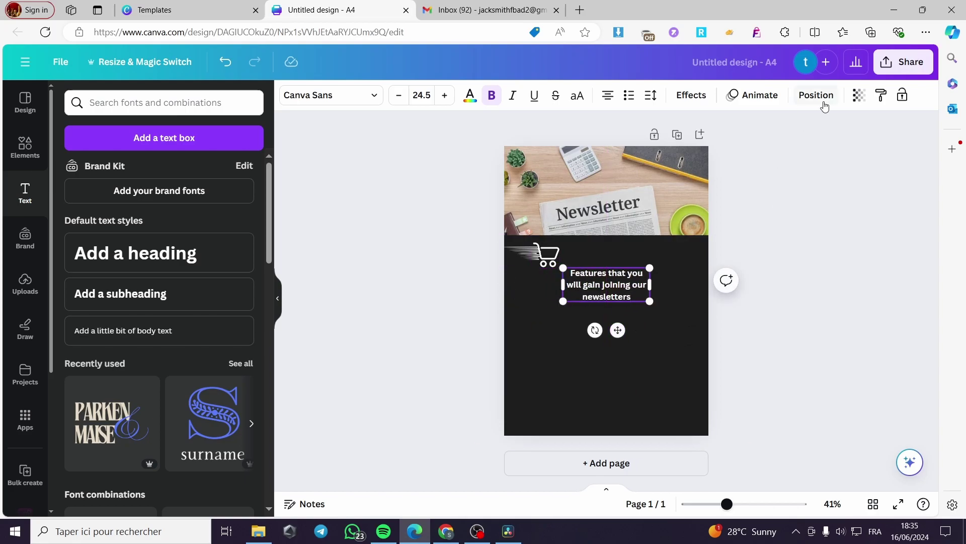
Step: Give the caption a neon glow and narrow it to two lines beside the cart
{"action": "left_click", "coordinate": [691, 95]}
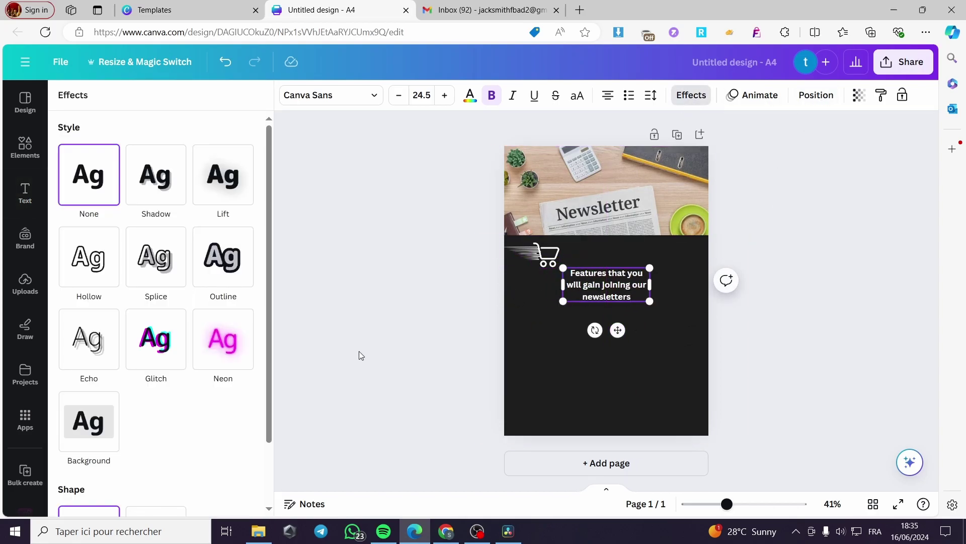
{"action": "left_click", "coordinate": [224, 347]}
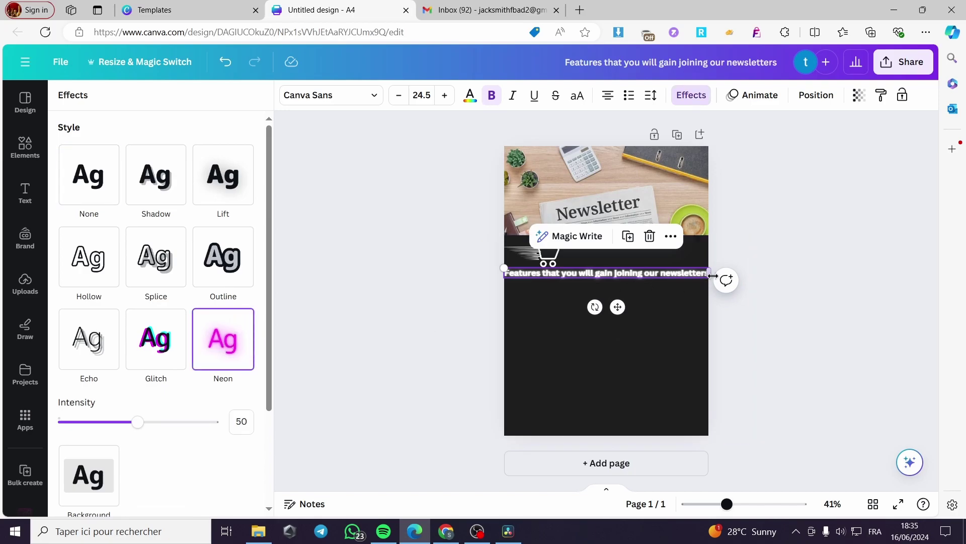
{"action": "left_click_drag", "start_coordinate": [709, 274], "coordinate": [614, 279]}
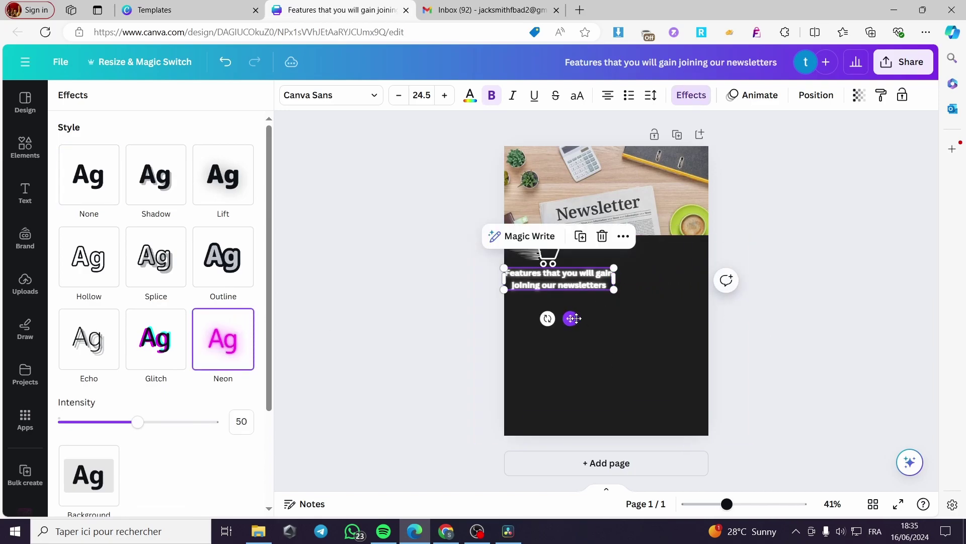
{"action": "left_click_drag", "start_coordinate": [575, 319], "coordinate": [623, 318]}
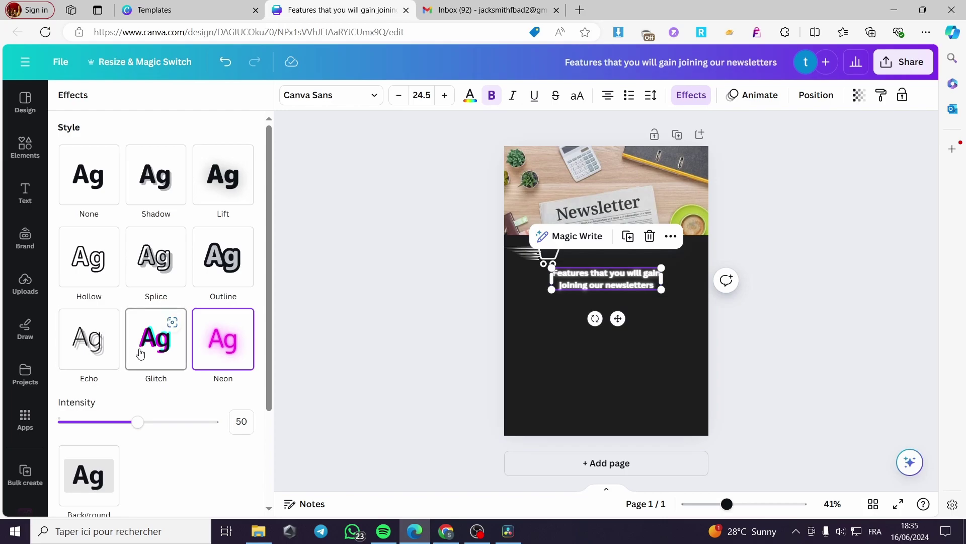
Step: Switch the caption to a teal background highlight and align it next to the cart
{"action": "scroll", "coordinate": [113, 360], "scroll_direction": "down", "scroll_amount": 3}
{"action": "left_click", "coordinate": [101, 363]}
{"action": "scroll", "coordinate": [239, 436], "scroll_direction": "down", "scroll_amount": 2}
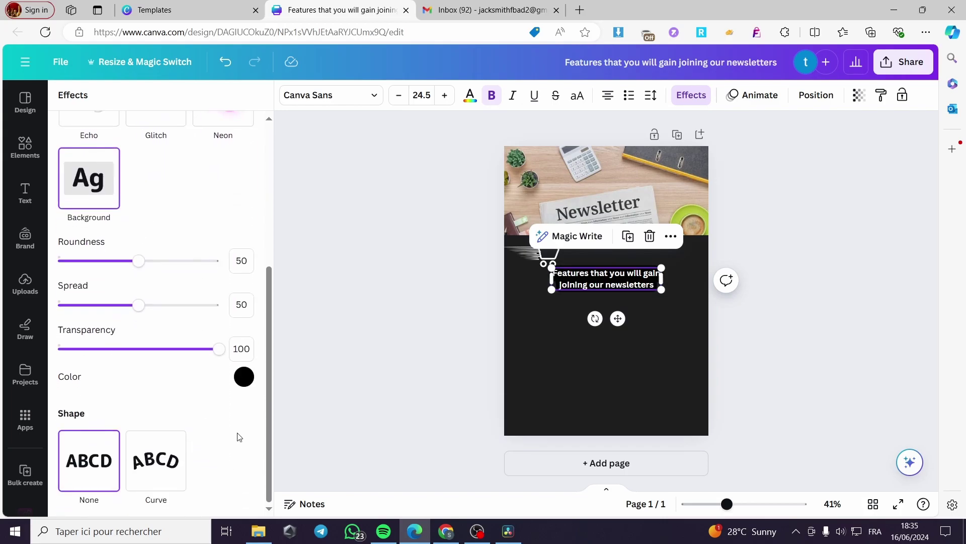
{"action": "left_click", "coordinate": [244, 377]}
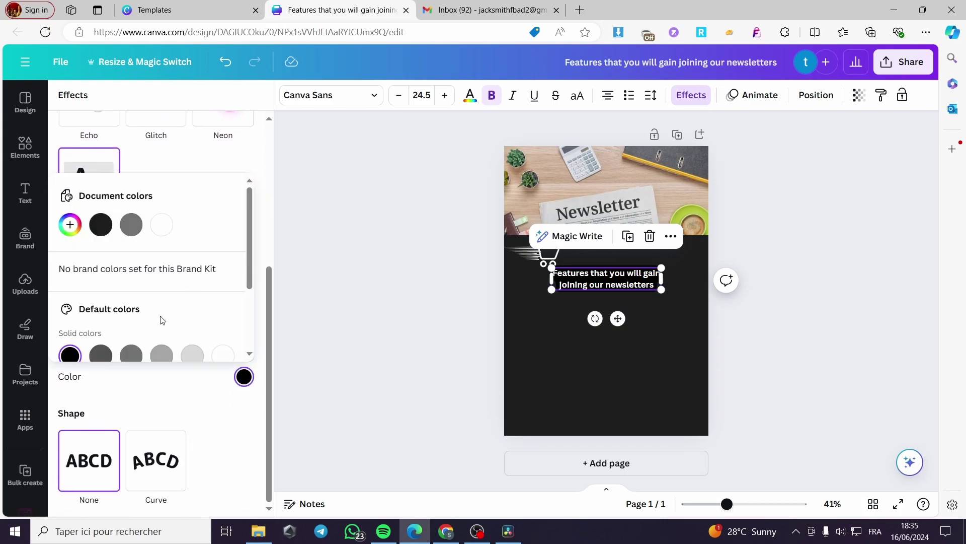
{"action": "scroll", "coordinate": [162, 320], "scroll_direction": "down", "scroll_amount": 2}
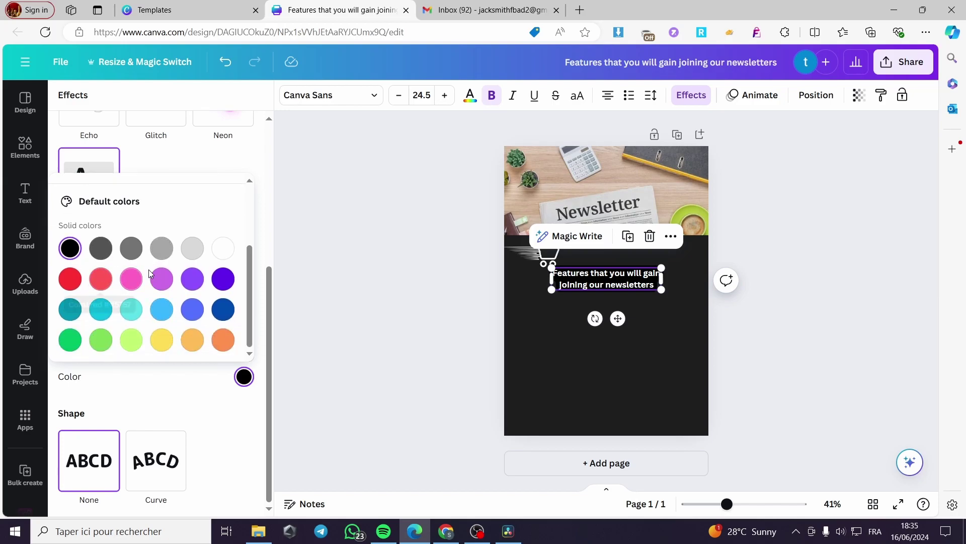
{"action": "left_click", "coordinate": [193, 254]}
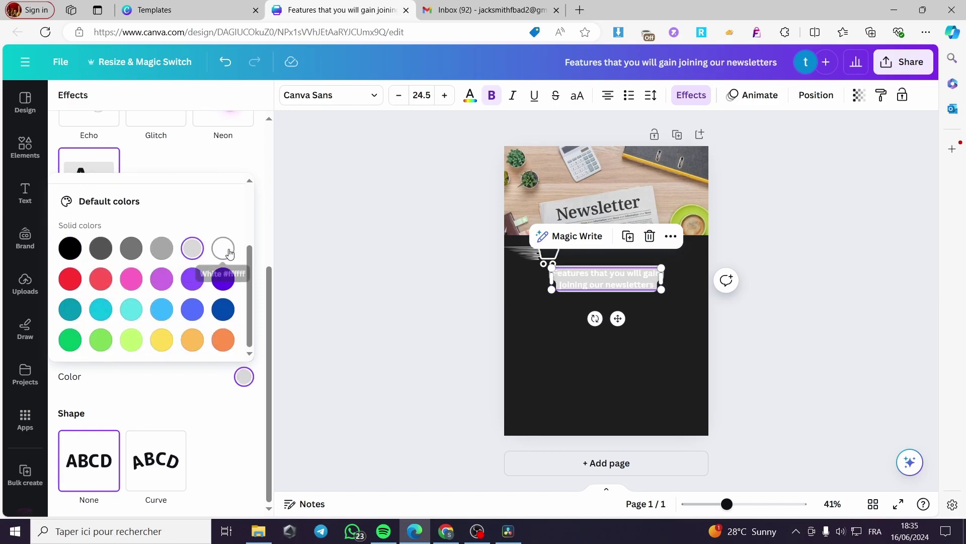
{"action": "left_click", "coordinate": [229, 253]}
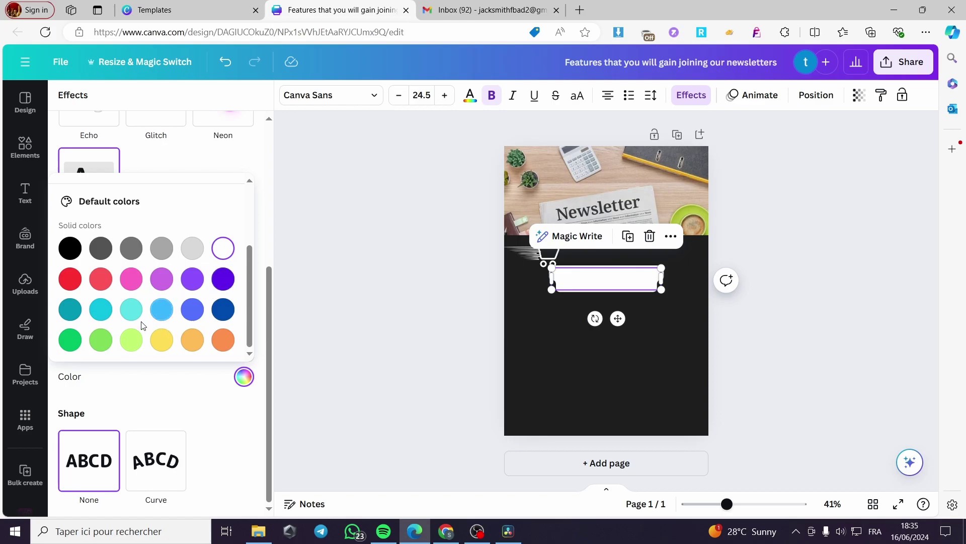
{"action": "left_click", "coordinate": [103, 313]}
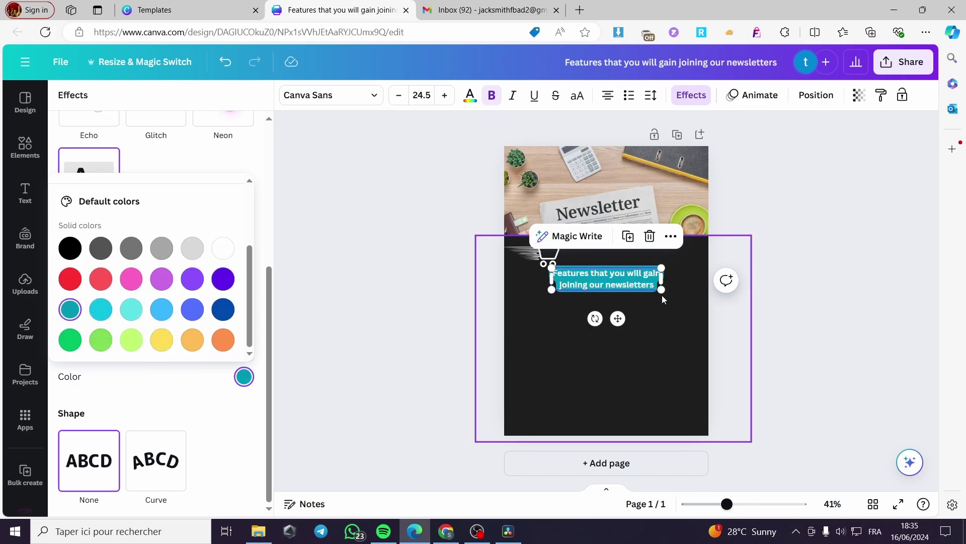
{"action": "left_click", "coordinate": [800, 282]}
{"action": "left_click", "coordinate": [663, 302]}
{"action": "left_click", "coordinate": [632, 287]}
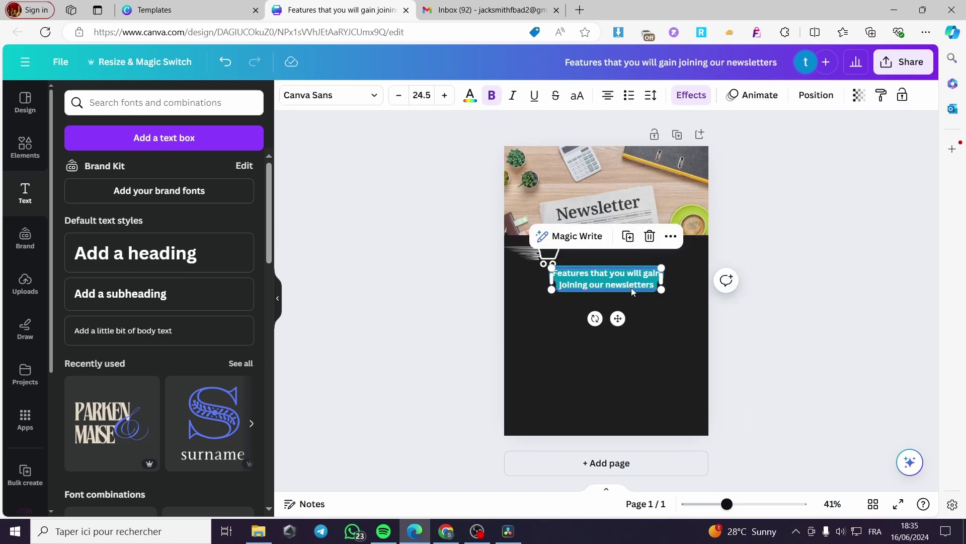
{"action": "left_click_drag", "start_coordinate": [632, 288], "coordinate": [632, 288]}
{"action": "left_click", "coordinate": [684, 356]}
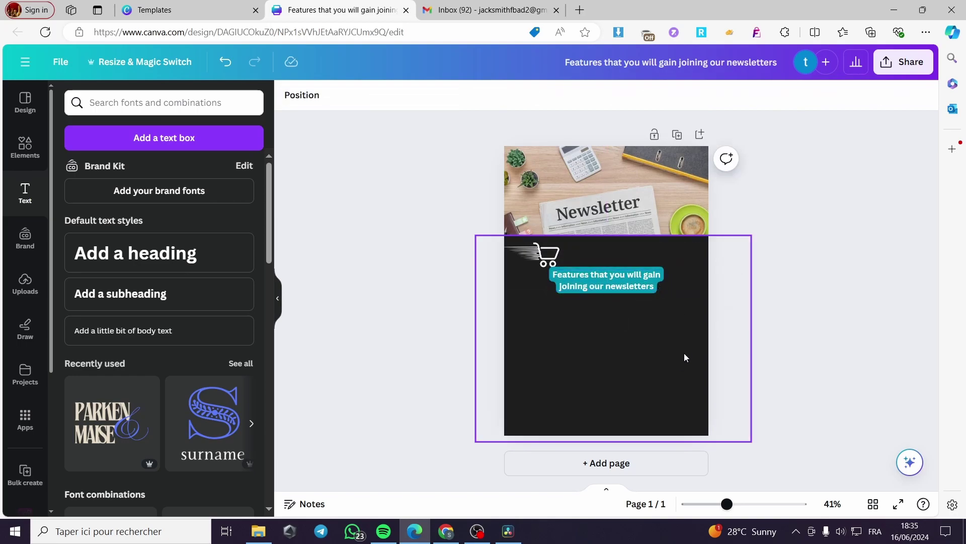
{"action": "left_click_drag", "start_coordinate": [553, 254], "coordinate": [553, 252]}
{"action": "left_click", "coordinate": [488, 308]}
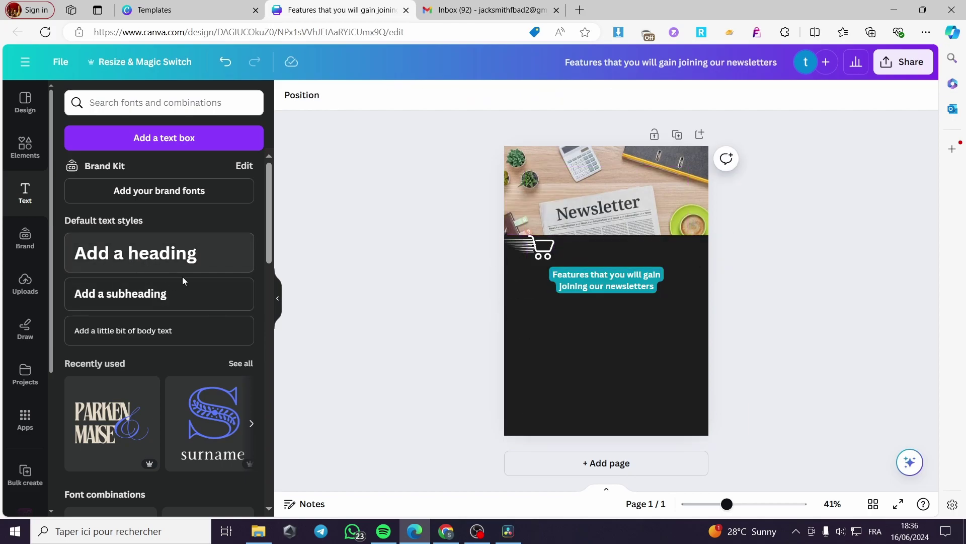
{"action": "scroll", "coordinate": [186, 327], "scroll_direction": "down", "scroll_amount": 6}
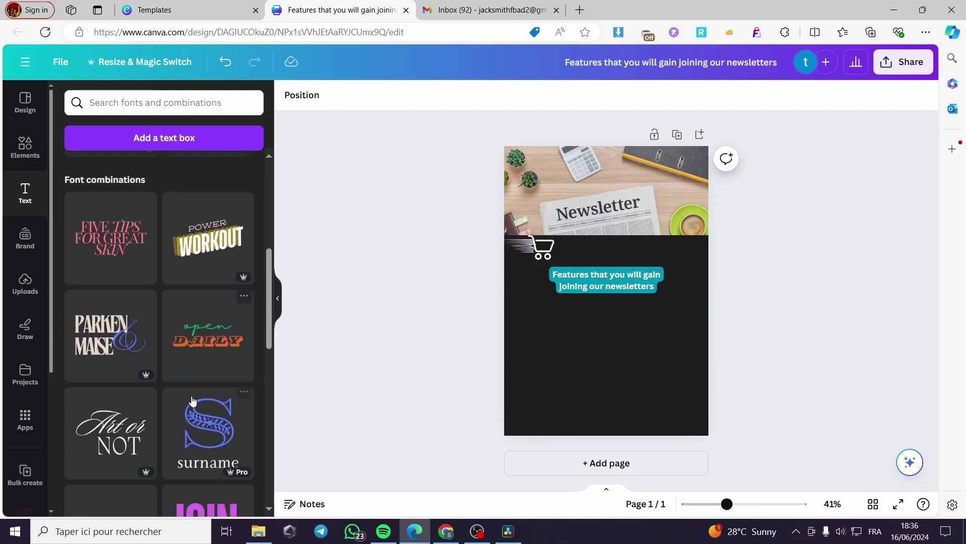
{"action": "scroll", "coordinate": [151, 375], "scroll_direction": "down", "scroll_amount": 4}
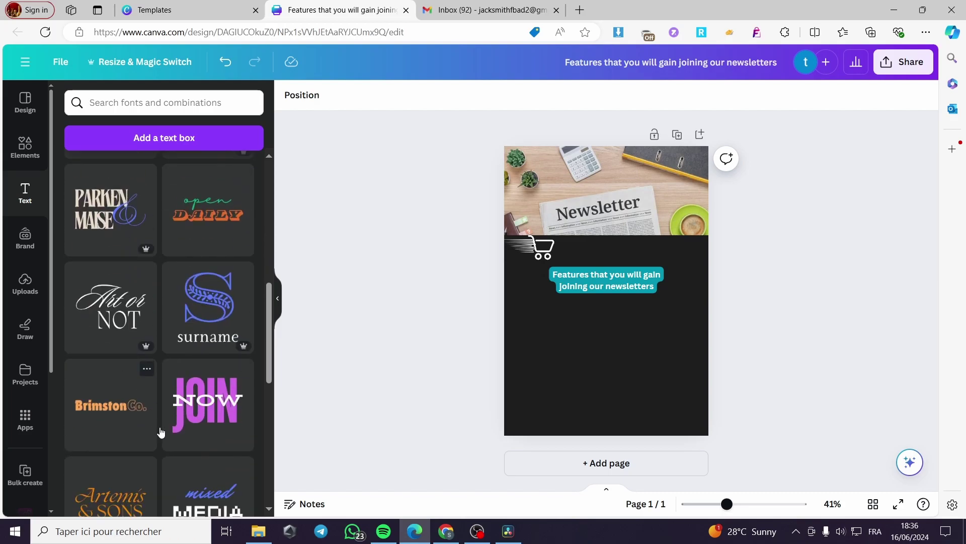
{"action": "scroll", "coordinate": [160, 432], "scroll_direction": "down", "scroll_amount": 8}
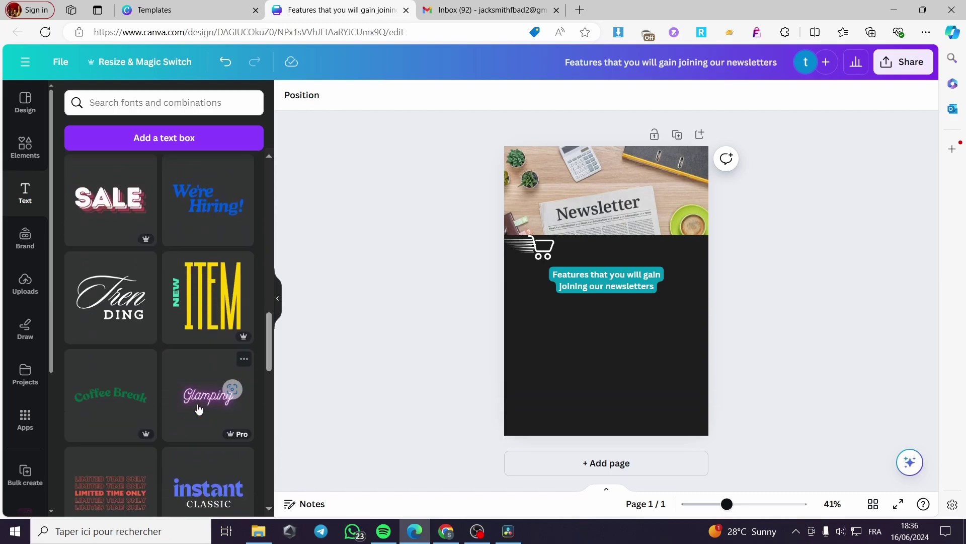
{"action": "scroll", "coordinate": [198, 409], "scroll_direction": "down", "scroll_amount": 5}
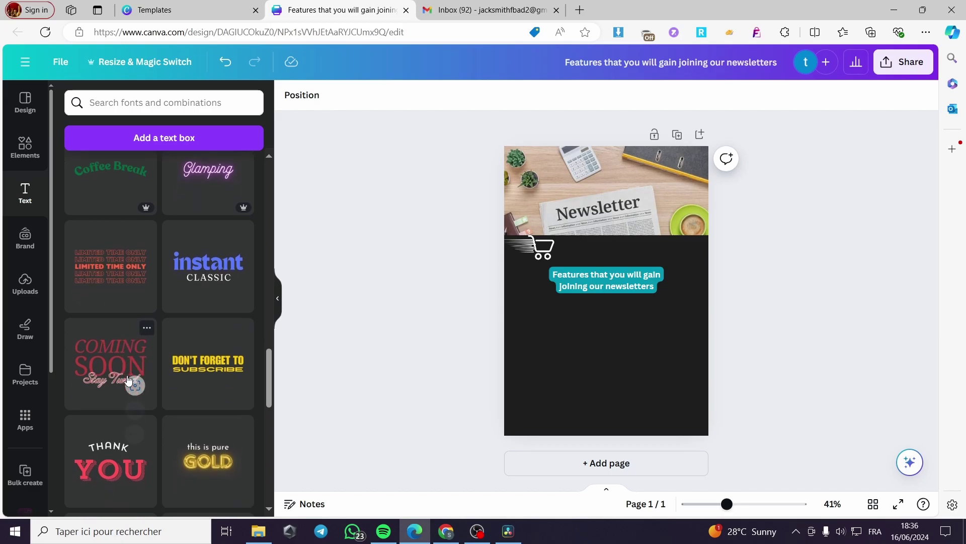
{"action": "scroll", "coordinate": [129, 381], "scroll_direction": "down", "scroll_amount": 8}
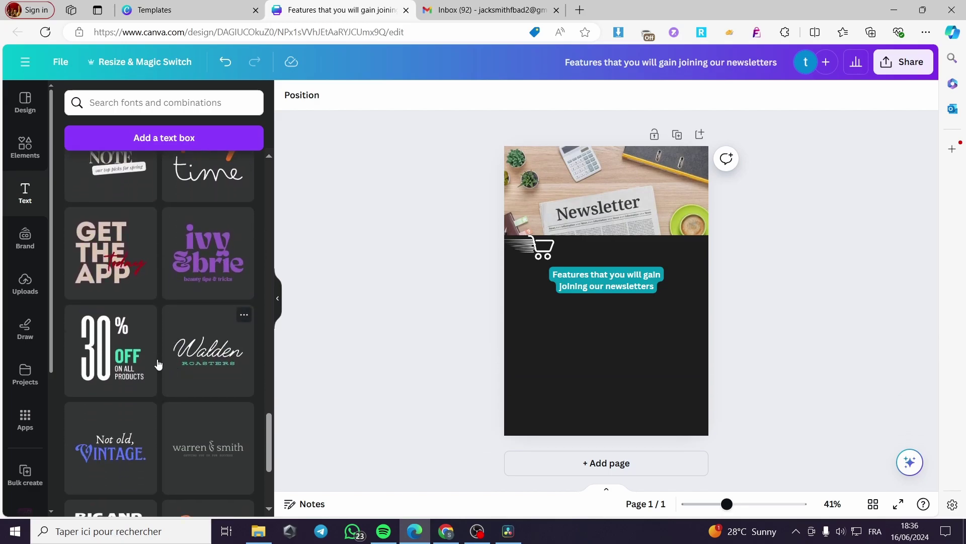
{"action": "scroll", "coordinate": [199, 398], "scroll_direction": "down", "scroll_amount": 3}
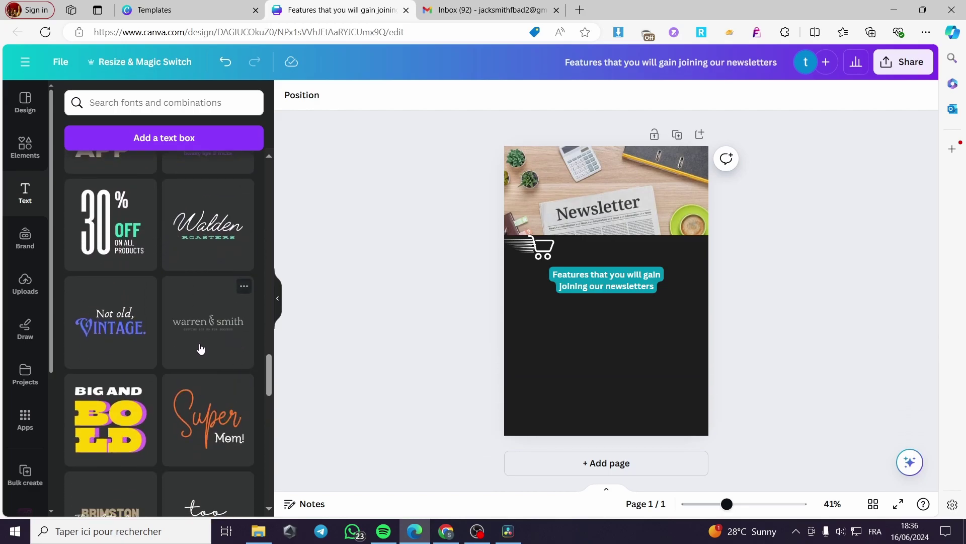
{"action": "scroll", "coordinate": [200, 349], "scroll_direction": "down", "scroll_amount": 10}
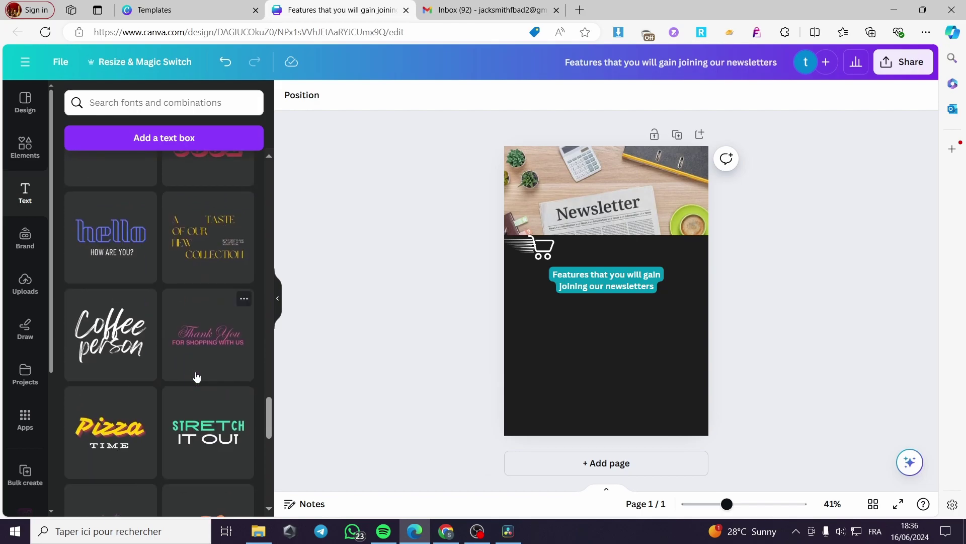
{"action": "scroll", "coordinate": [196, 376], "scroll_direction": "down", "scroll_amount": 5}
{"action": "scroll", "coordinate": [176, 372], "scroll_direction": "down", "scroll_amount": 7}
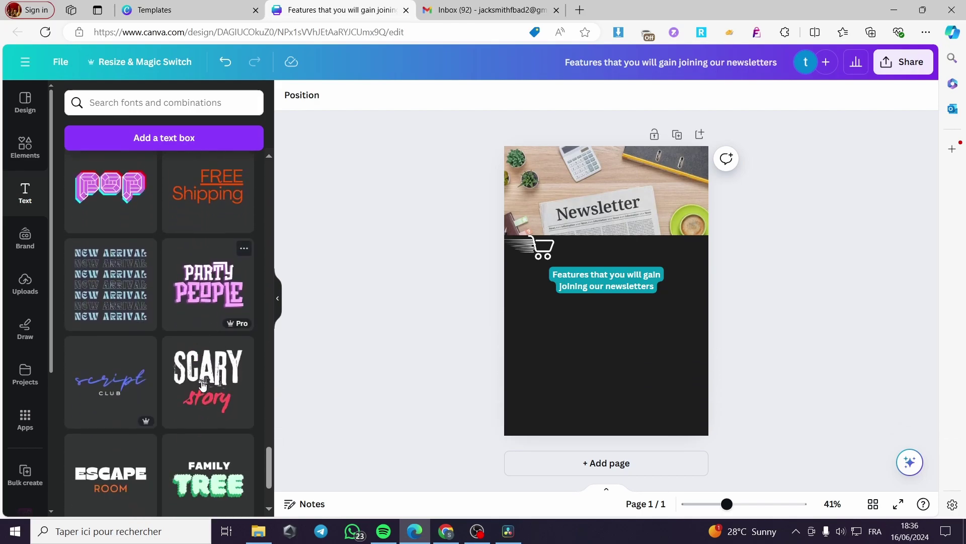
{"action": "scroll", "coordinate": [201, 385], "scroll_direction": "down", "scroll_amount": 10}
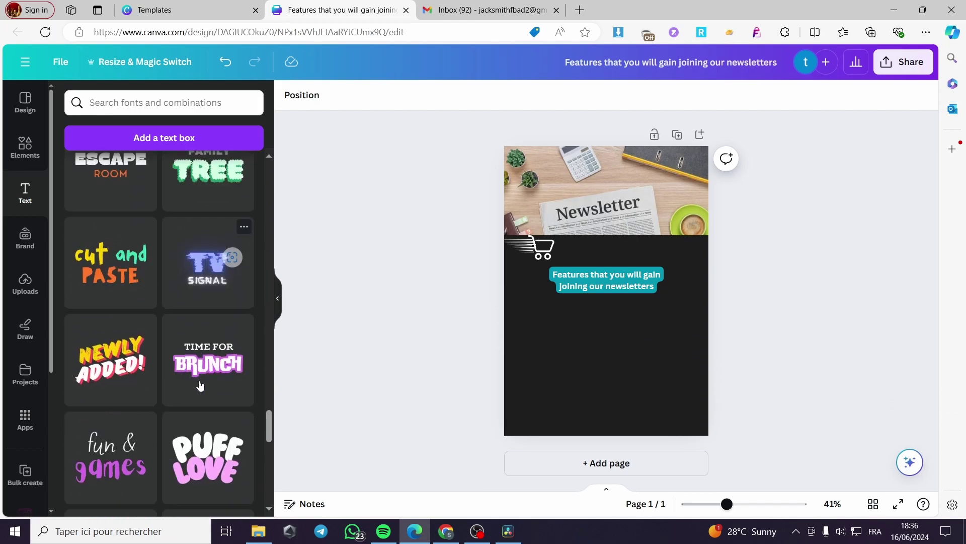
{"action": "scroll", "coordinate": [200, 385], "scroll_direction": "down", "scroll_amount": 3}
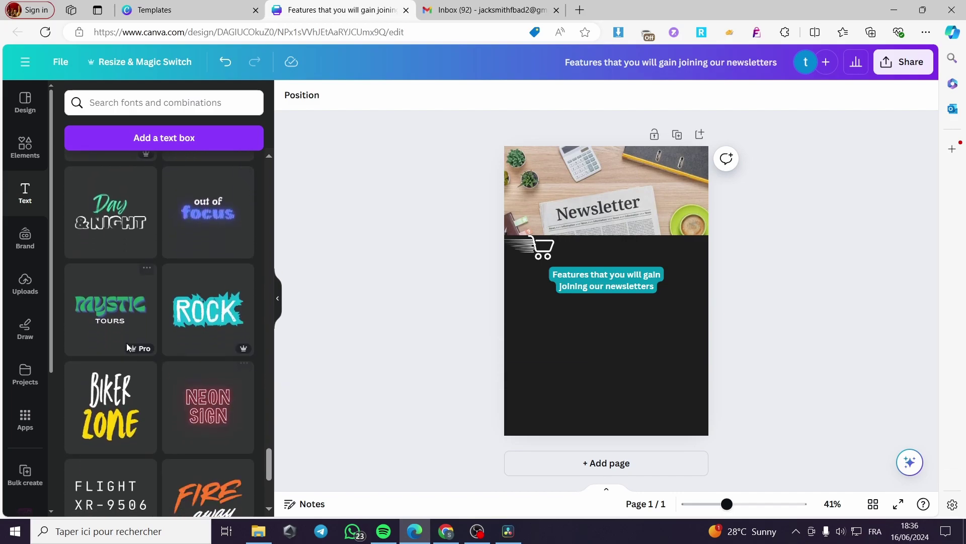
{"action": "scroll", "coordinate": [201, 353], "scroll_direction": "down", "scroll_amount": 5}
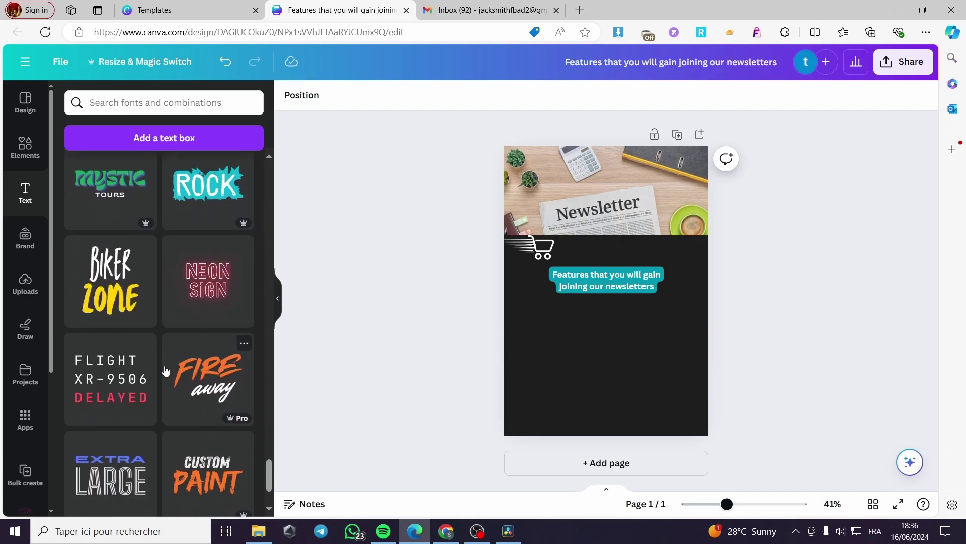
Step: Add the Brimston Co. font combination, delete 'Co.', and place 'Brimston' under the caption
{"action": "left_click_drag", "start_coordinate": [269, 425], "coordinate": [253, 247]}
{"action": "left_click_drag", "start_coordinate": [155, 409], "coordinate": [663, 295]}
{"action": "key", "text": "Delete"}
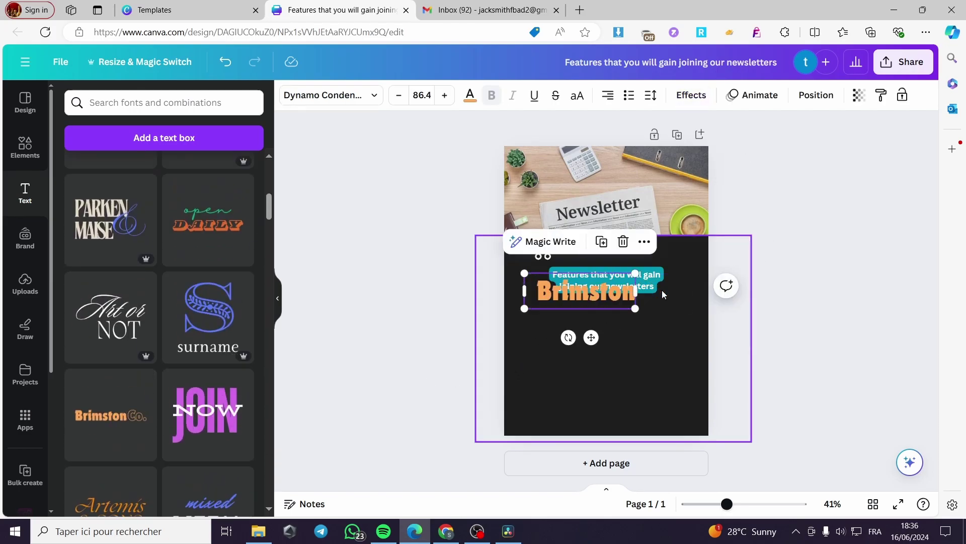
{"action": "left_click_drag", "start_coordinate": [594, 344], "coordinate": [584, 370]}
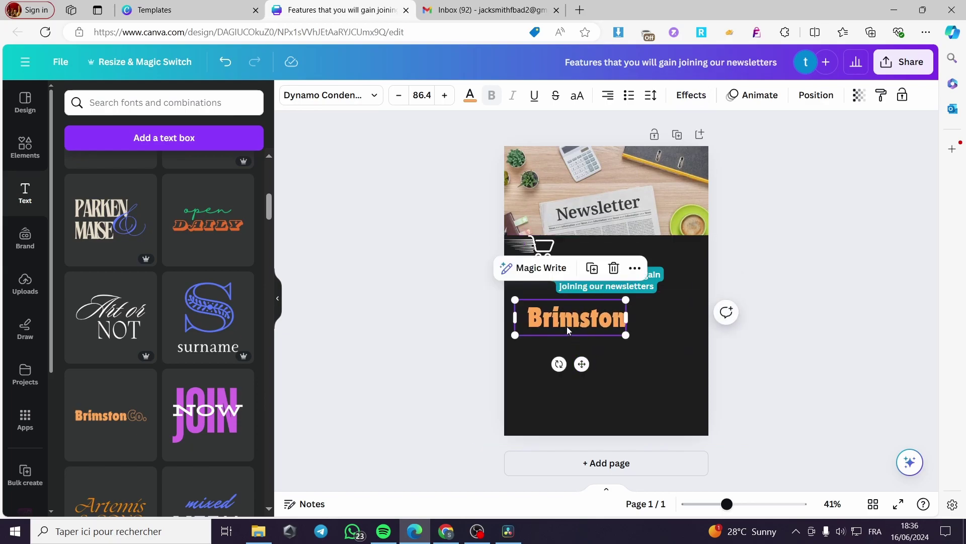
{"action": "left_click_drag", "start_coordinate": [535, 322], "coordinate": [624, 319]}
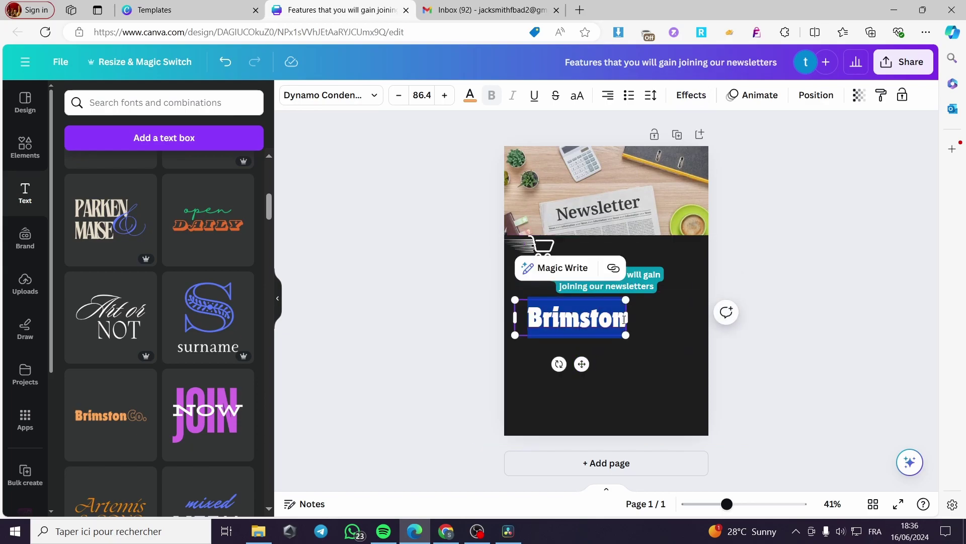
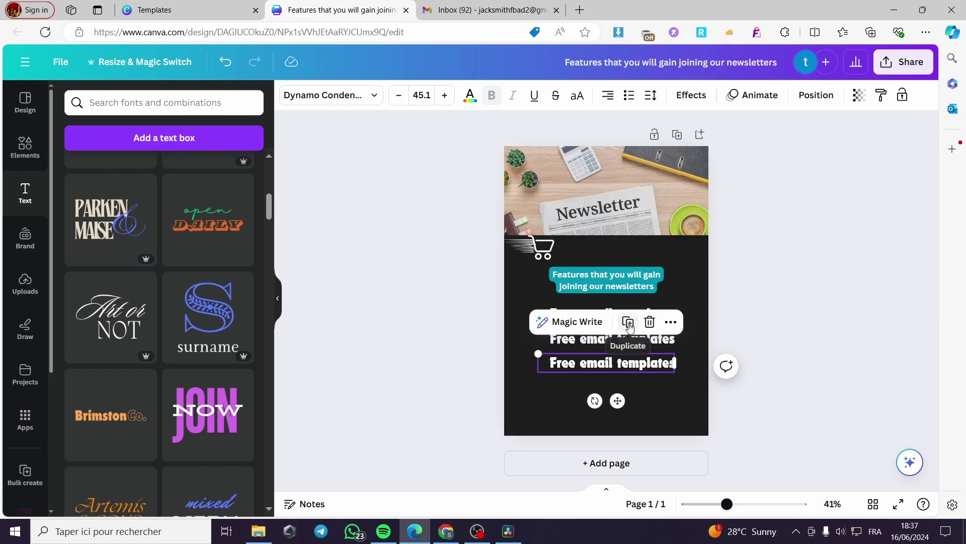
Step: Duplicate a perk line and retype the second one as 'Free Ad credit up to 50'
{"action": "left_click", "coordinate": [797, 357]}
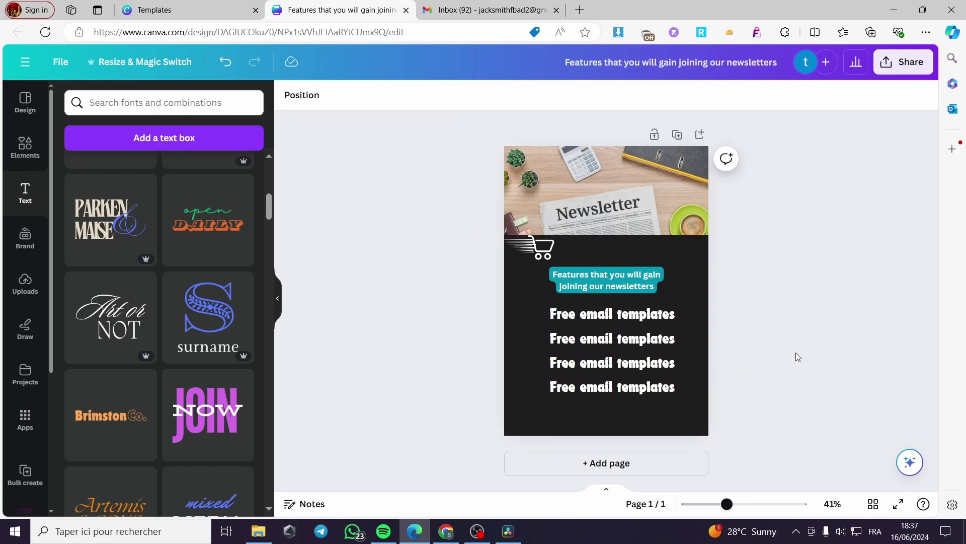
{"action": "double_click", "coordinate": [639, 341]}
{"action": "left_click_drag", "start_coordinate": [580, 338], "coordinate": [674, 339]}
{"action": "type", "text": "A"}
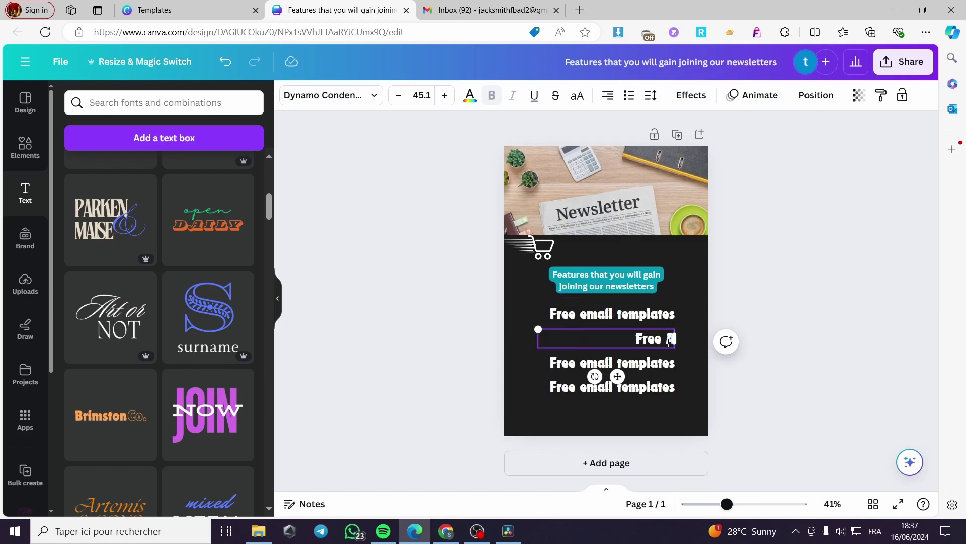
{"action": "type", "text": "dds"}
{"action": "key", "text": "BackSpace"}
{"action": "key", "text": "BackSpace"}
{"action": "type", "text": "cre"}
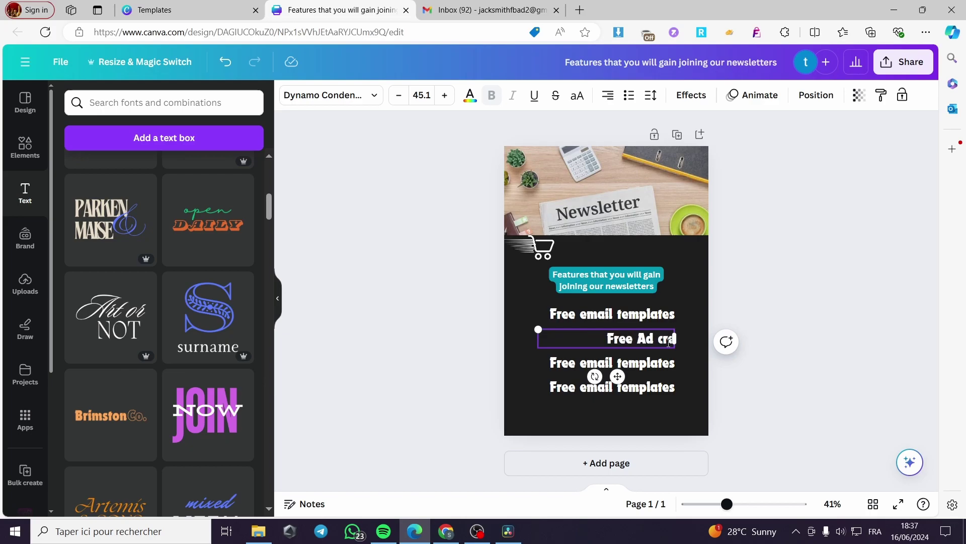
{"action": "type", "text": "dit up"}
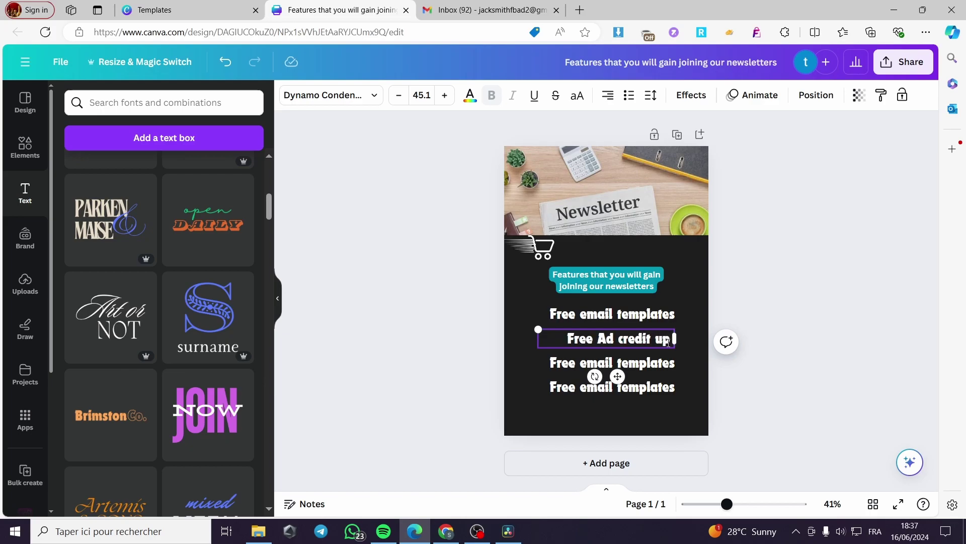
{"action": "type", "text": " to 50$"}
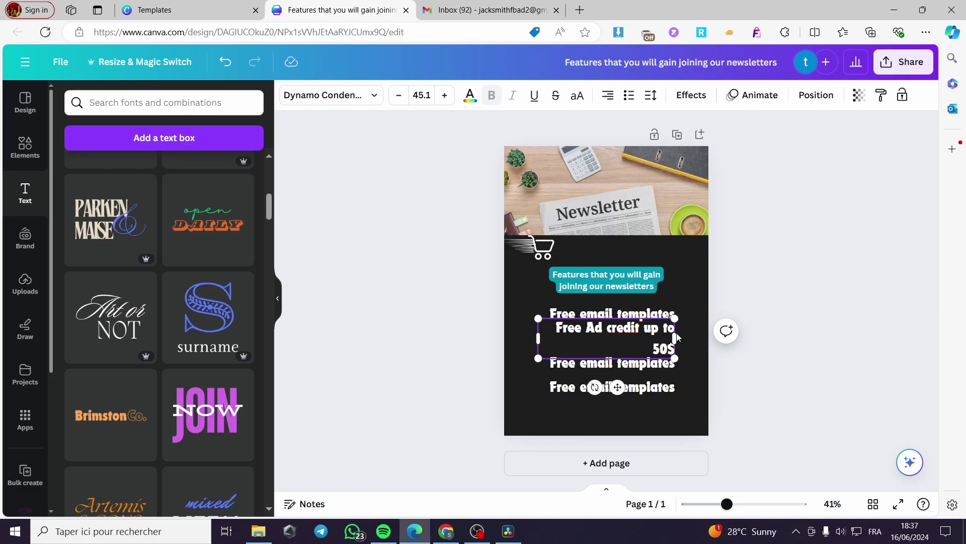
Step: Widen the Free Ad credit box to one line, recentre it, and select the third line's text
{"action": "left_click_drag", "start_coordinate": [678, 338], "coordinate": [707, 338]}
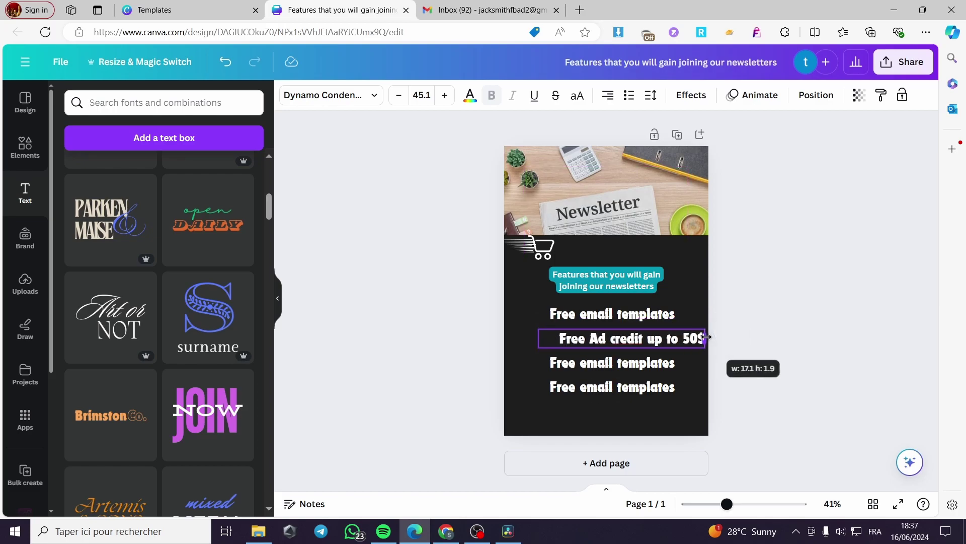
{"action": "left_click_drag", "start_coordinate": [633, 376], "coordinate": [619, 376]}
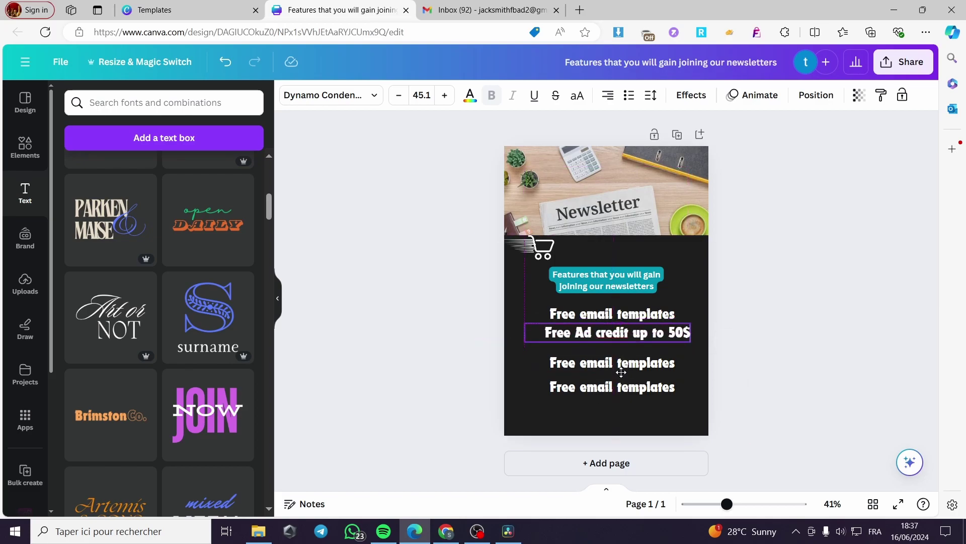
{"action": "left_click", "coordinate": [579, 364]}
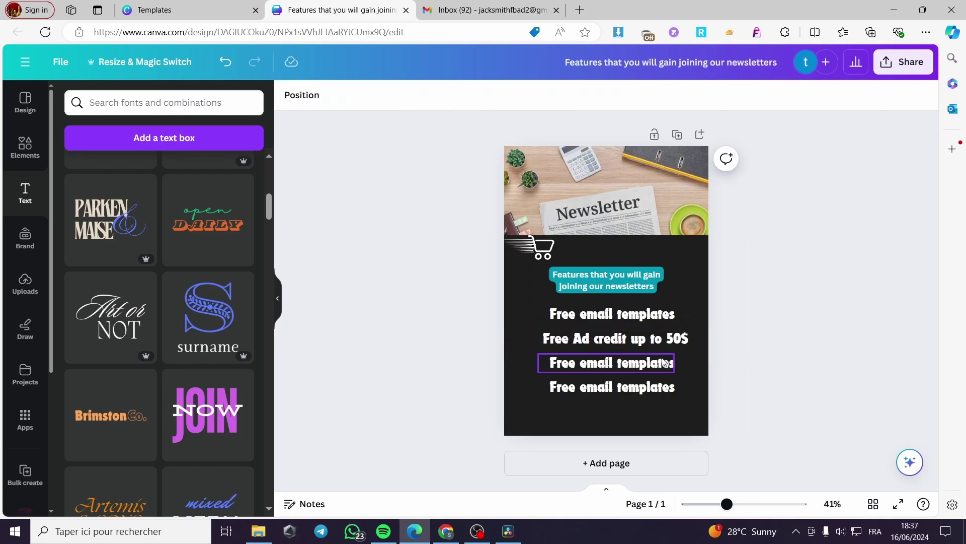
{"action": "left_click_drag", "start_coordinate": [580, 365], "coordinate": [672, 365]}
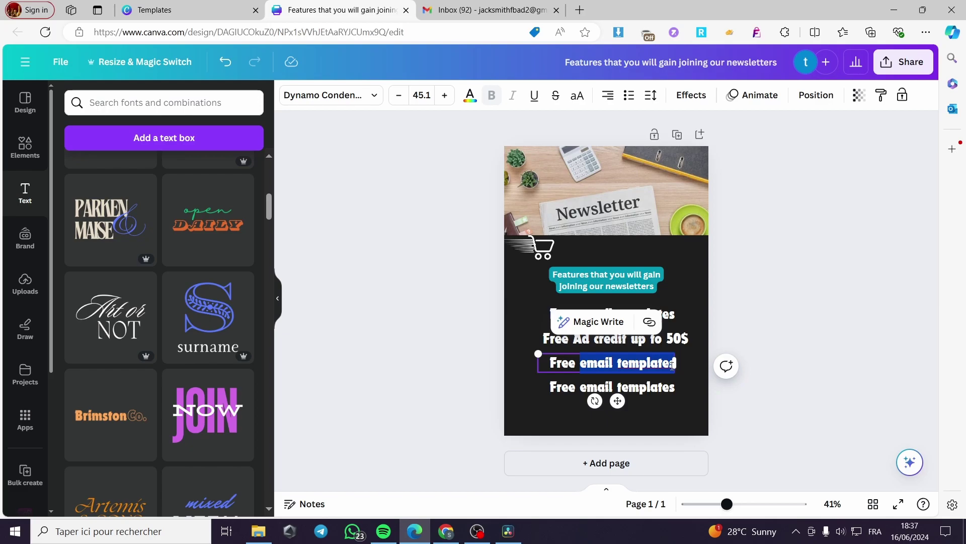
Step: Retype the third perk as 'Free Course aBout email marketing', widened, shrunk and centred
{"action": "type", "text": "co"}
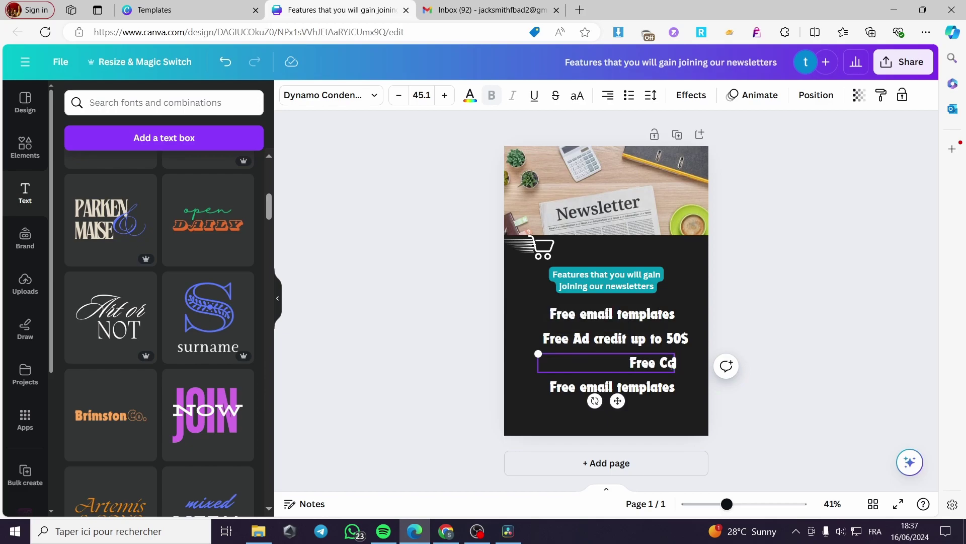
{"action": "type", "text": "urse cBout email marketing"}
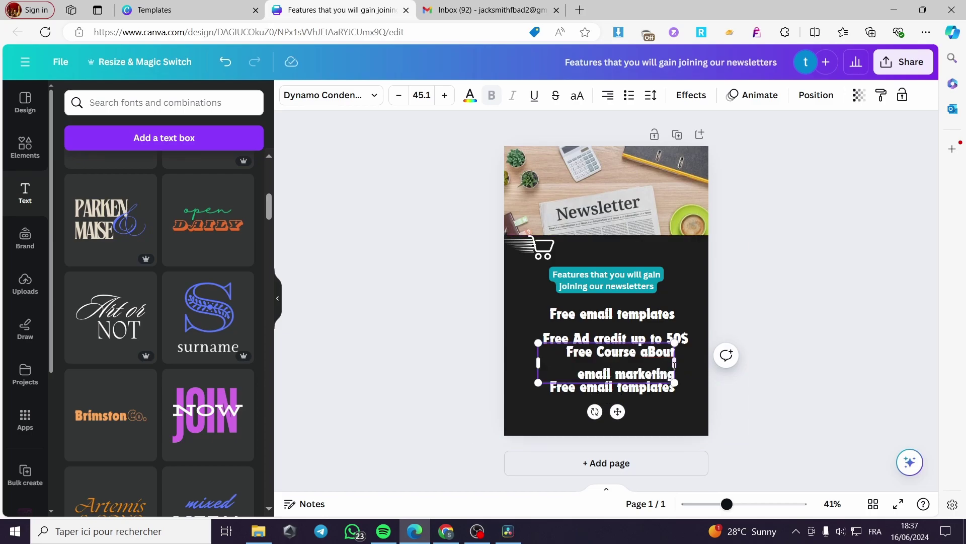
{"action": "key", "text": "shift+Home"}
{"action": "left_click_drag", "start_coordinate": [676, 364], "coordinate": [752, 372]}
{"action": "left_click_drag", "start_coordinate": [553, 353], "coordinate": [546, 358]}
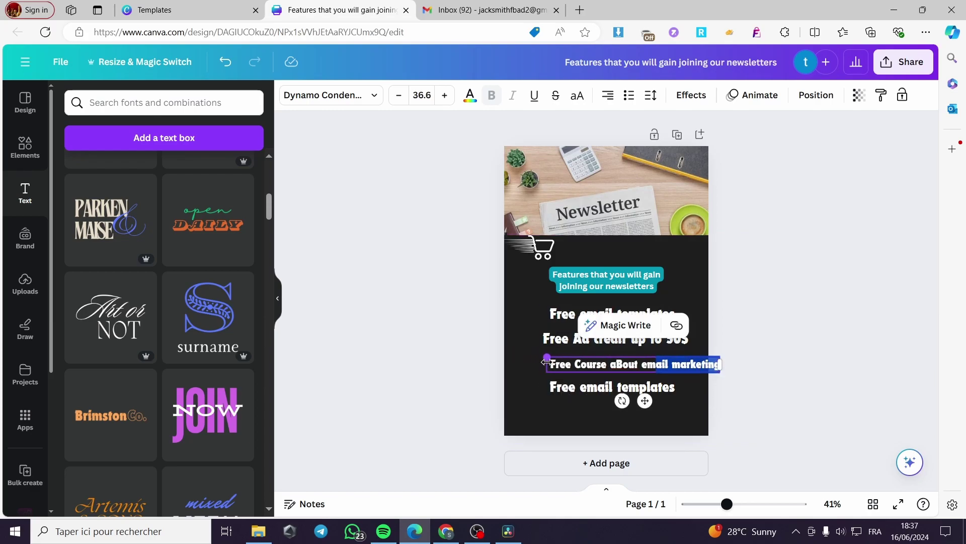
{"action": "left_click_drag", "start_coordinate": [651, 401], "coordinate": [633, 399]}
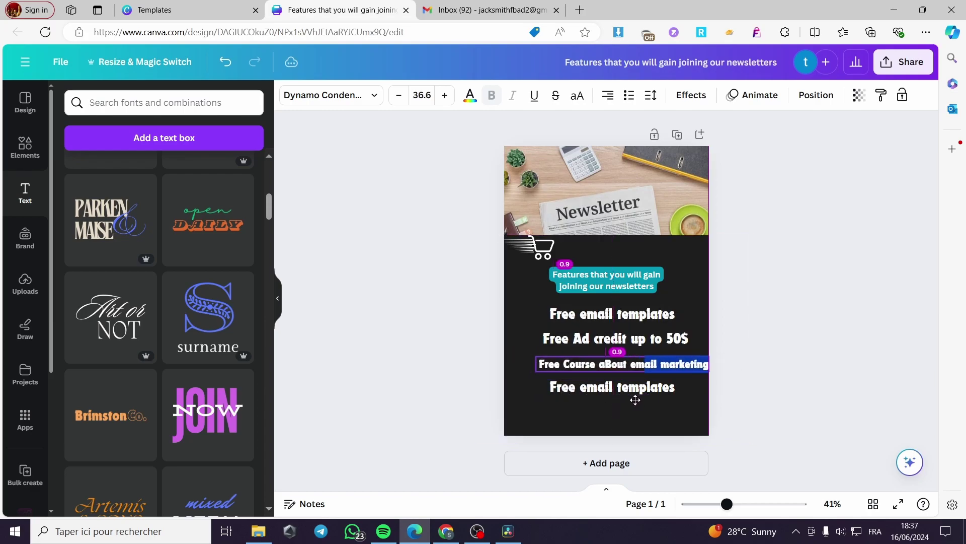
Step: Delete the extra bottom perk line and nudge the Free Course line into place
{"action": "left_click", "coordinate": [632, 398]}
{"action": "left_click", "coordinate": [649, 348]}
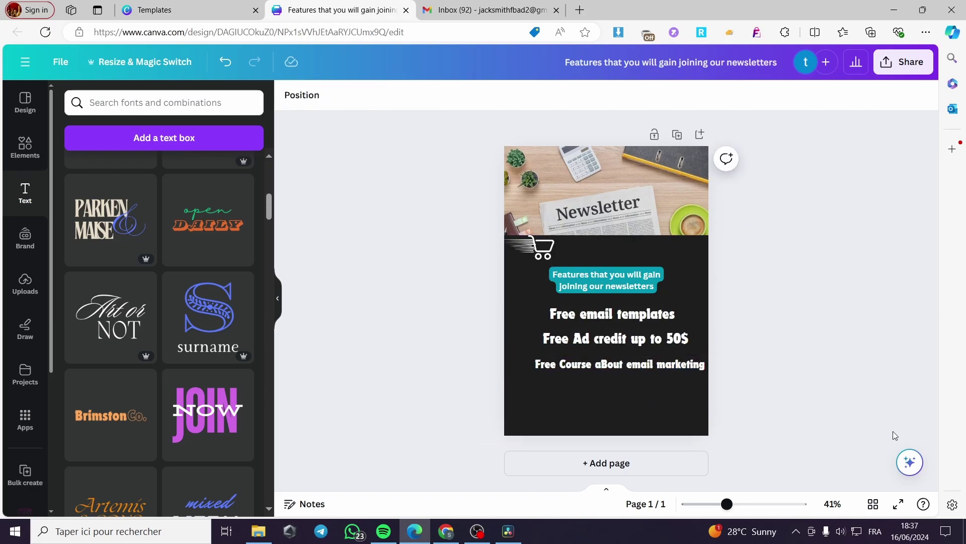
{"action": "left_click_drag", "start_coordinate": [681, 370], "coordinate": [668, 338]}
{"action": "left_click", "coordinate": [640, 308]}
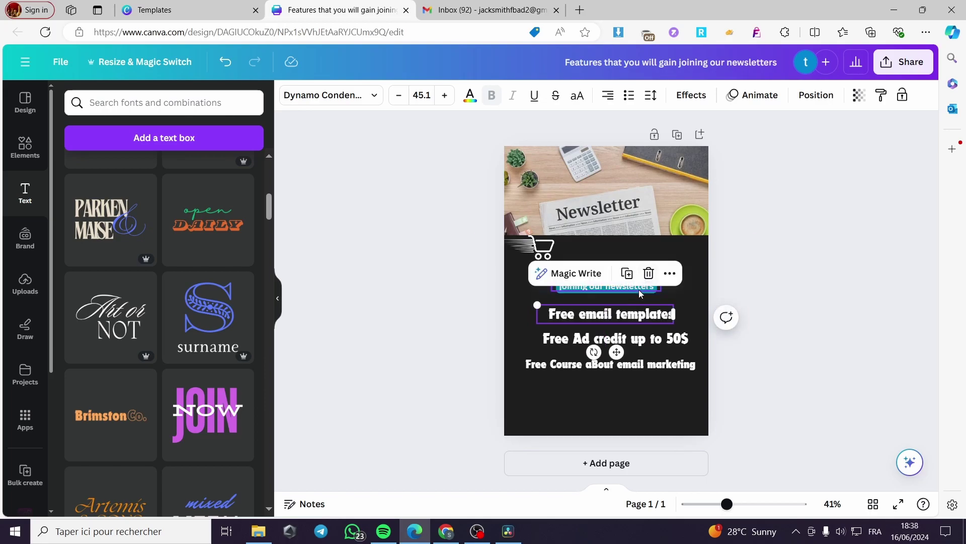
{"action": "left_click", "coordinate": [780, 289]}
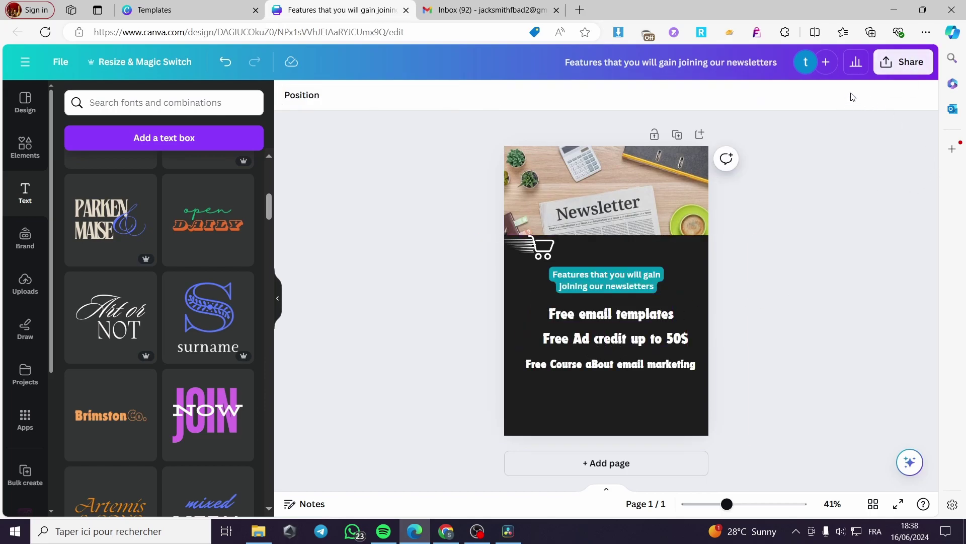
Step: Download the perks design as a PNG file and confirm it in the browser's downloads
{"action": "left_click", "coordinate": [909, 73]}
{"action": "left_click", "coordinate": [684, 386]}
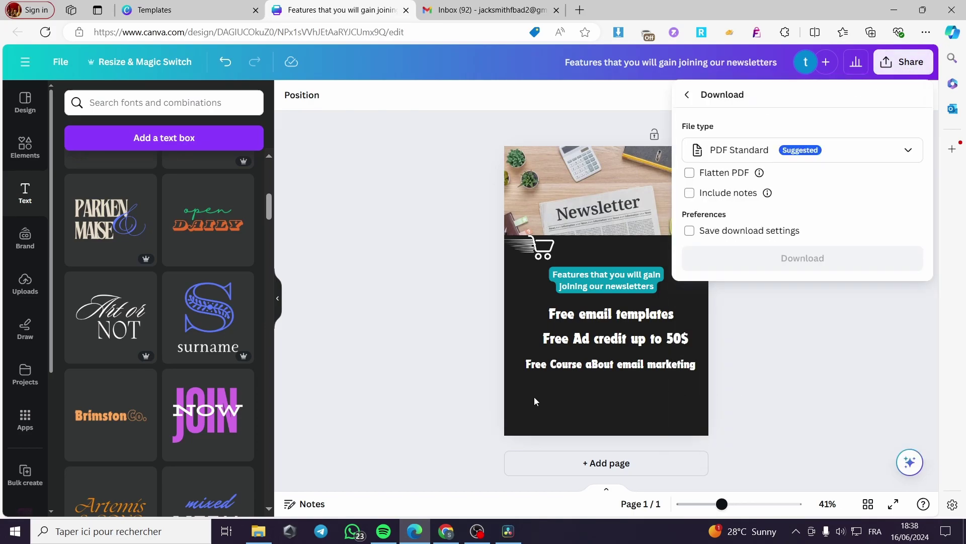
{"action": "left_click", "coordinate": [866, 160]}
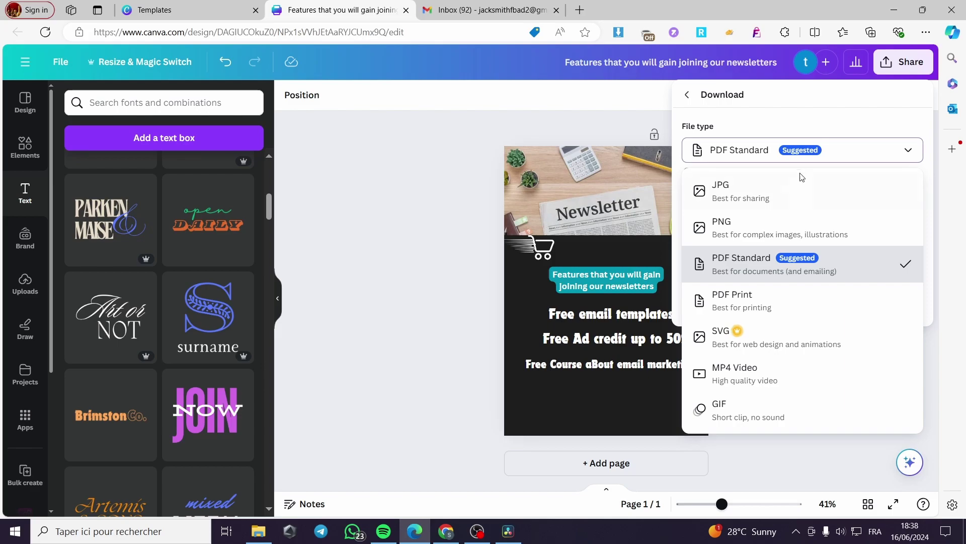
{"action": "left_click", "coordinate": [781, 228]}
{"action": "left_click", "coordinate": [835, 321]}
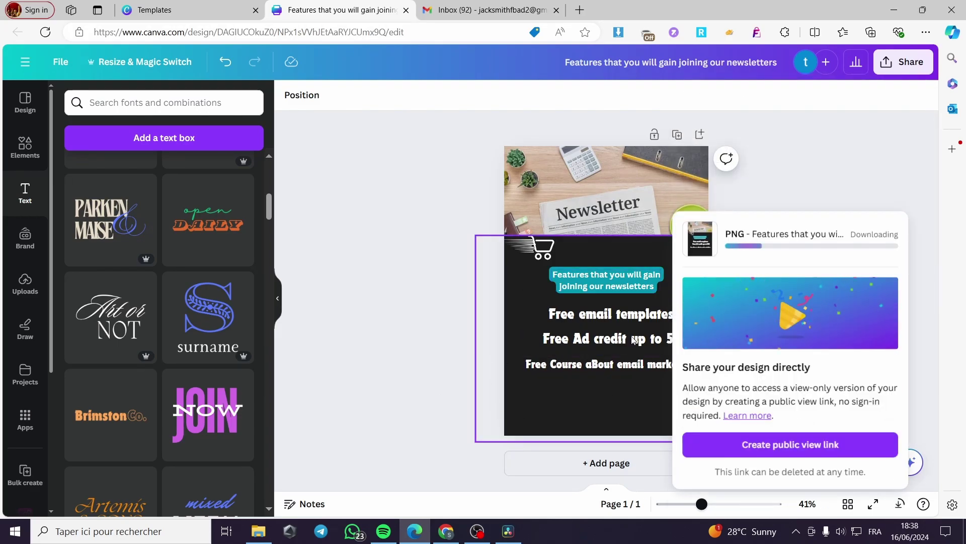
{"action": "left_click", "coordinate": [850, 166]}
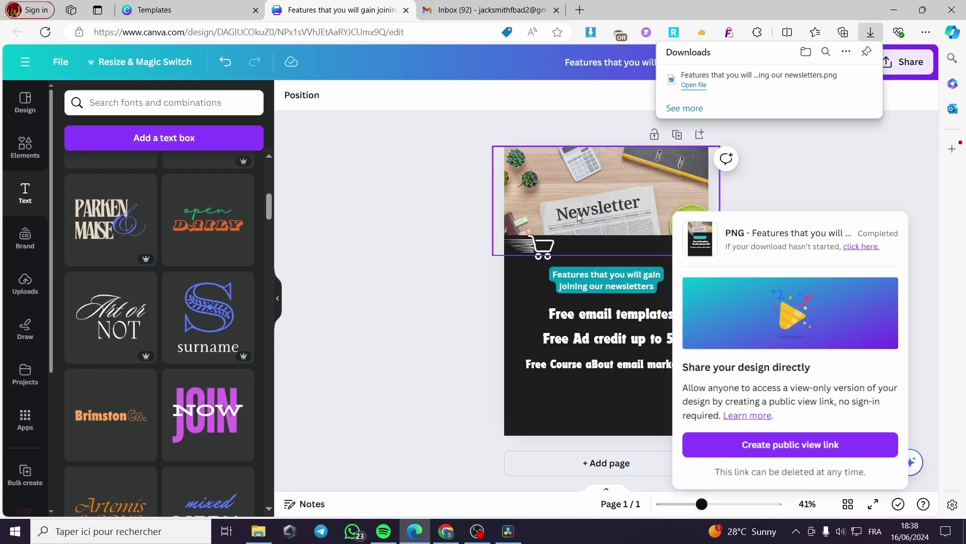
{"action": "left_click", "coordinate": [791, 171]}
{"action": "left_click", "coordinate": [486, 10]}
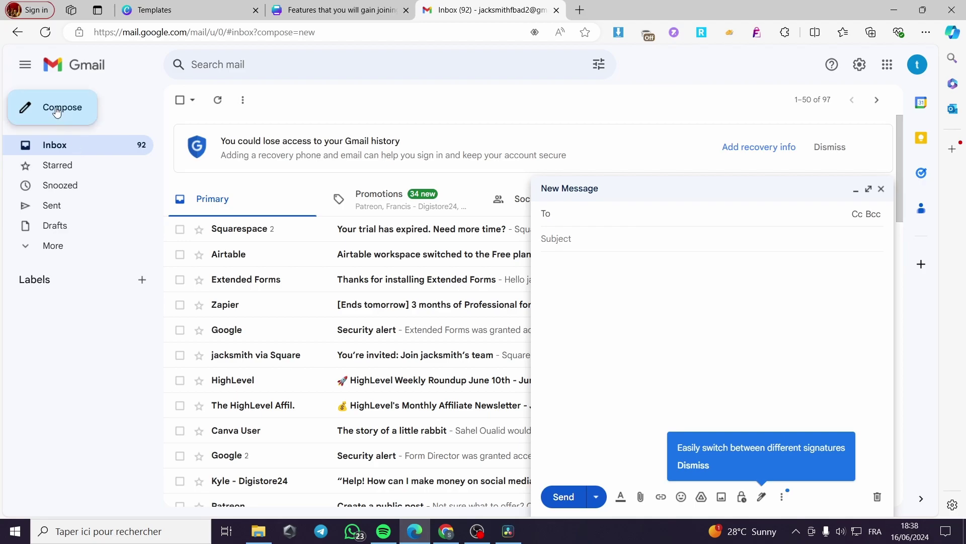
Step: Upload the downloaded image from Téléchargements into the Gmail message body
{"action": "left_click", "coordinate": [720, 497]}
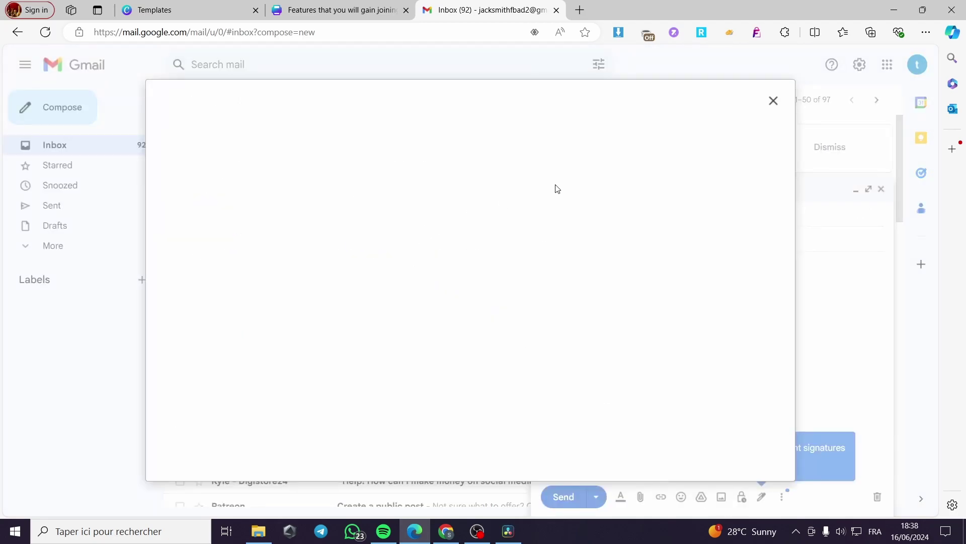
{"action": "left_click", "coordinate": [483, 313]}
{"action": "left_click", "coordinate": [481, 314]}
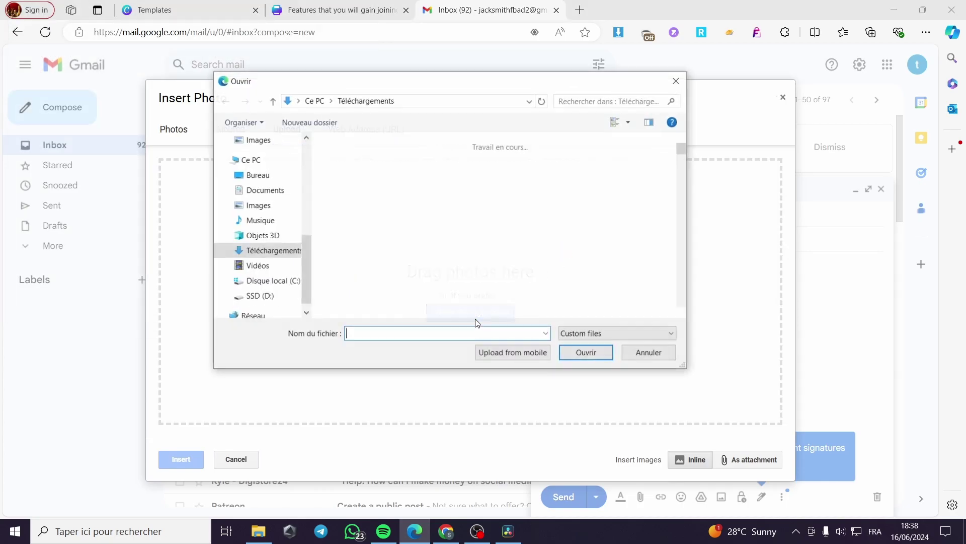
{"action": "double_click", "coordinate": [386, 196]}
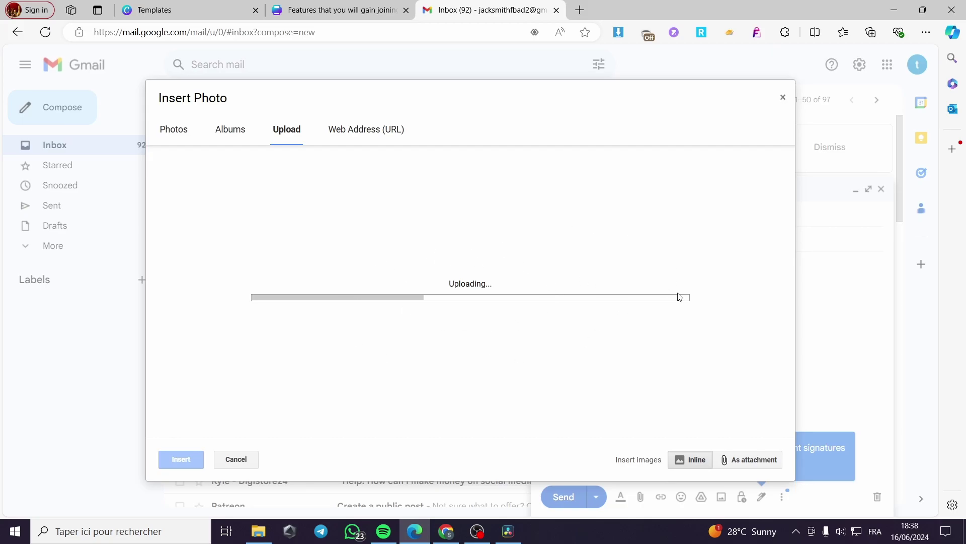
{"action": "left_click", "coordinate": [190, 8]}
Step: Copy the Canva home page URL from the address bar
{"action": "key", "text": "alt+Left"}
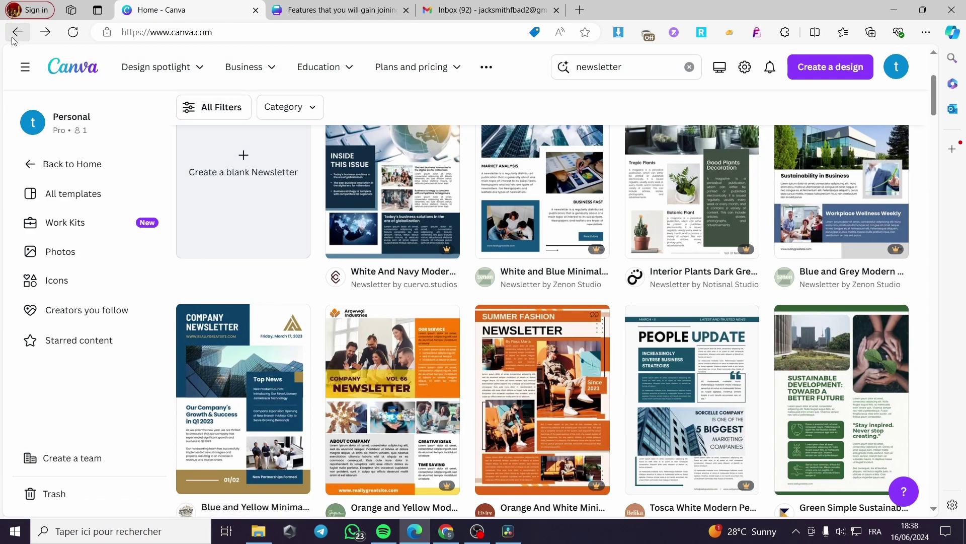
{"action": "left_click", "coordinate": [250, 36]}
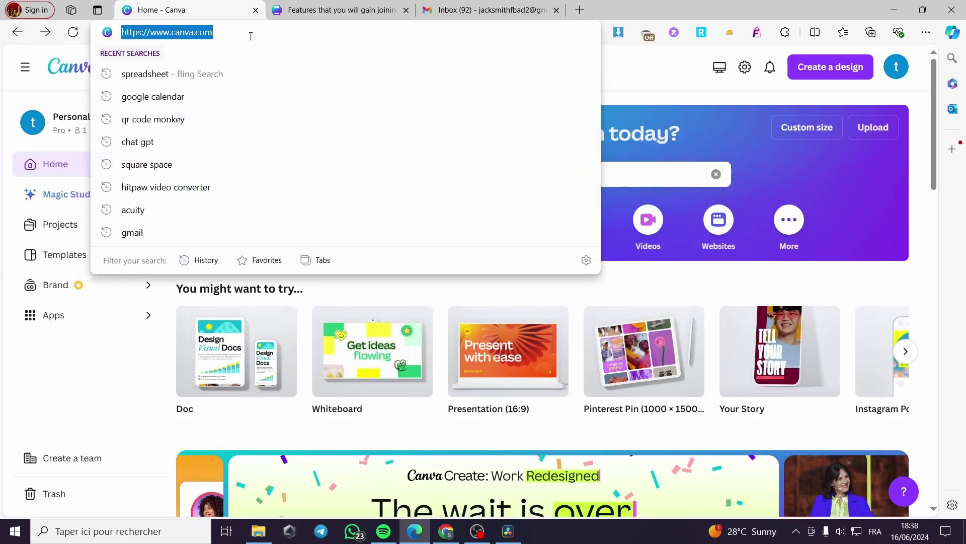
{"action": "right_click", "coordinate": [201, 34]}
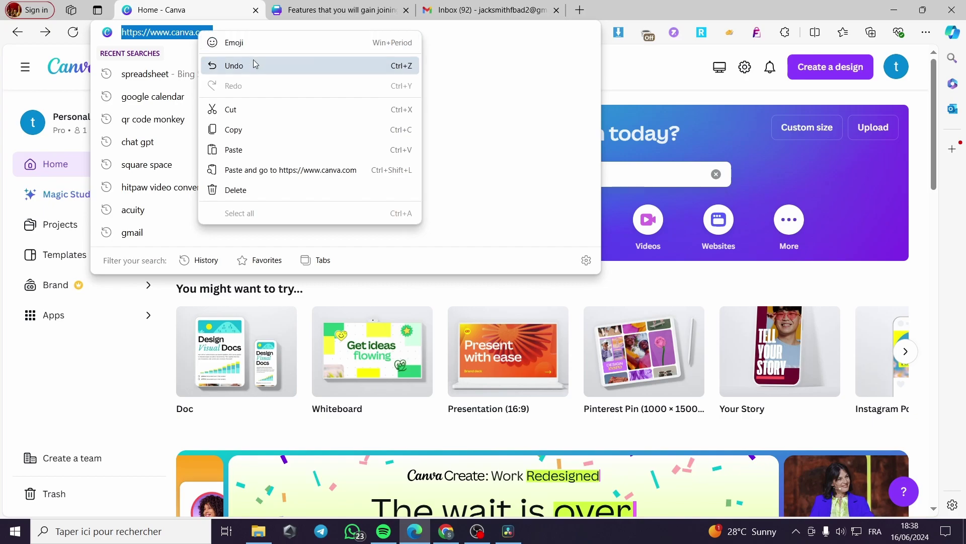
{"action": "left_click", "coordinate": [247, 127]}
{"action": "left_click", "coordinate": [503, 6]}
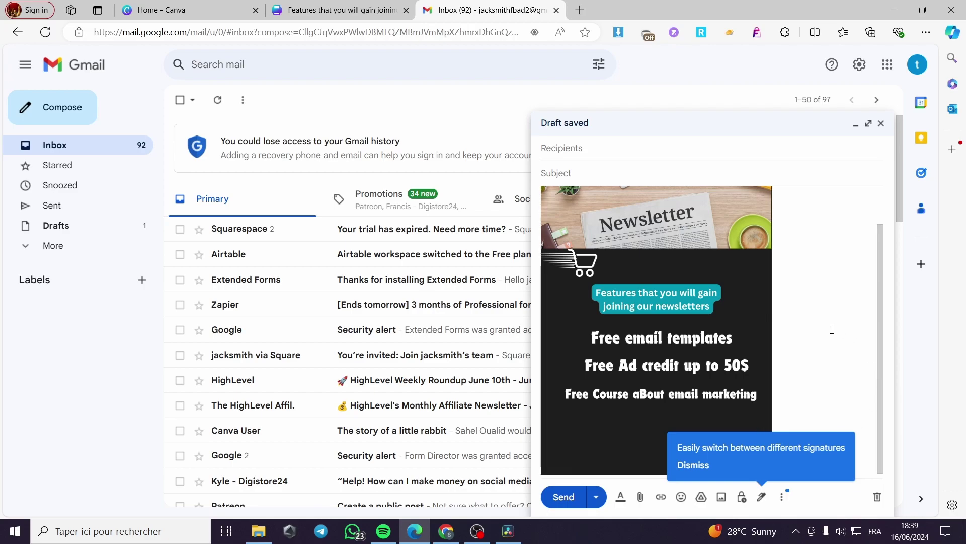
Step: Address the draft to the recipient's Gmail address, replacing a misspelled entry
{"action": "left_click", "coordinate": [606, 155]}
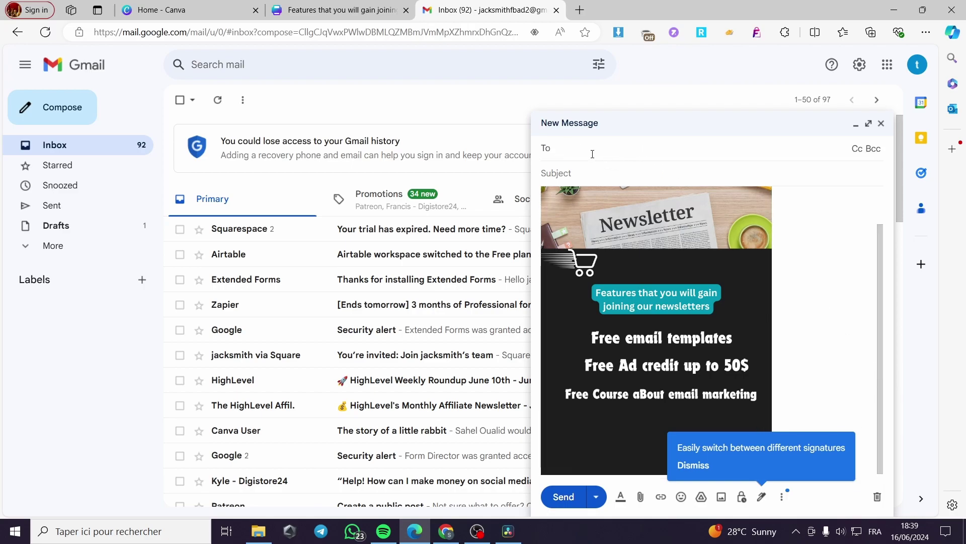
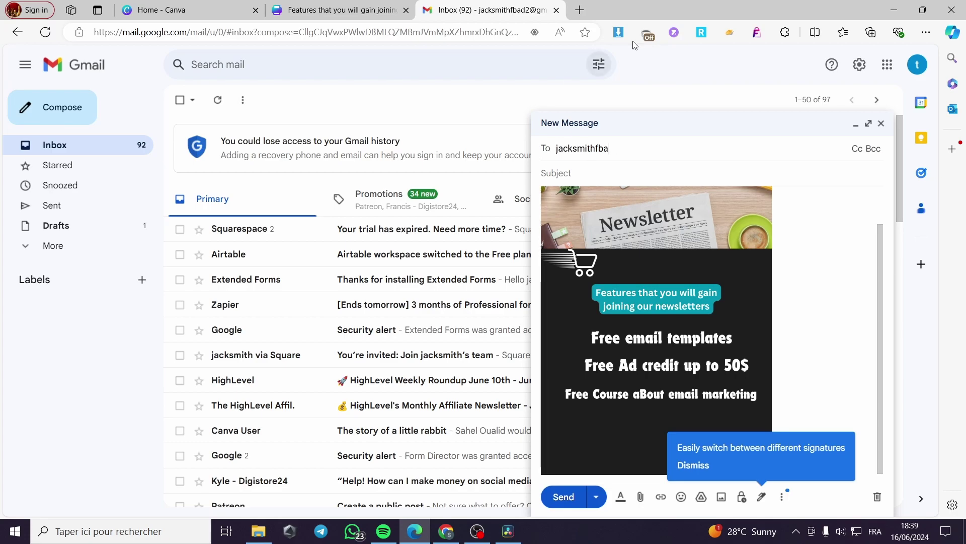
{"action": "left_click", "coordinate": [918, 65]}
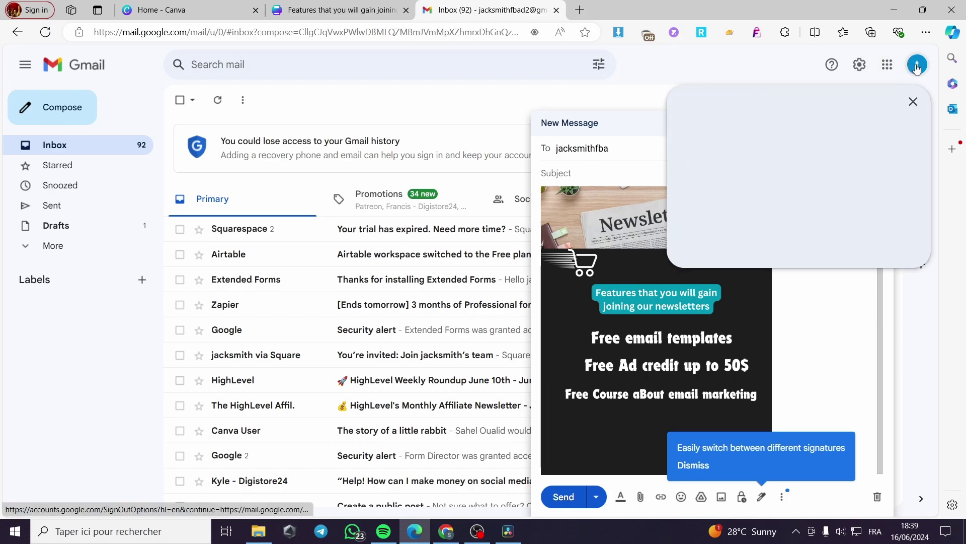
{"action": "left_click", "coordinate": [915, 101]}
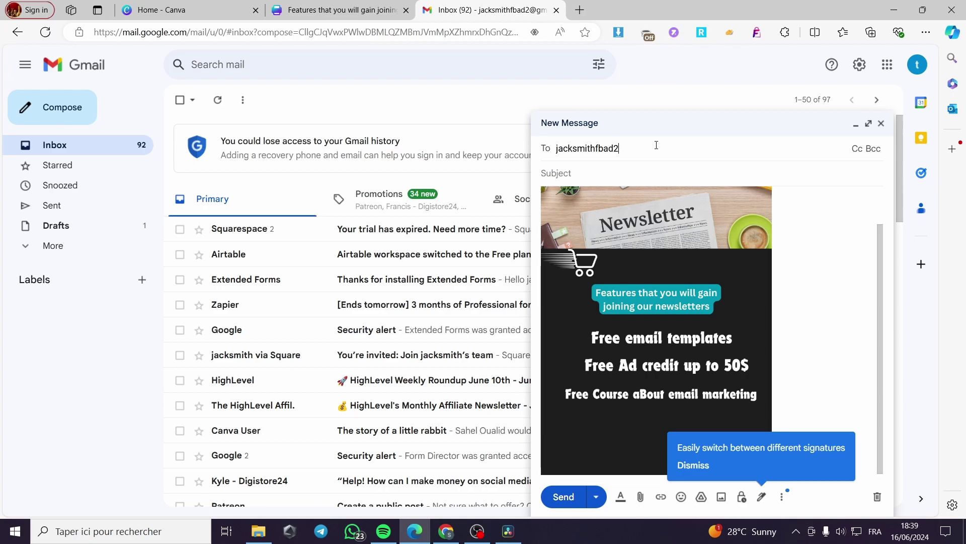
{"action": "type", "text": "@gmial.com"}
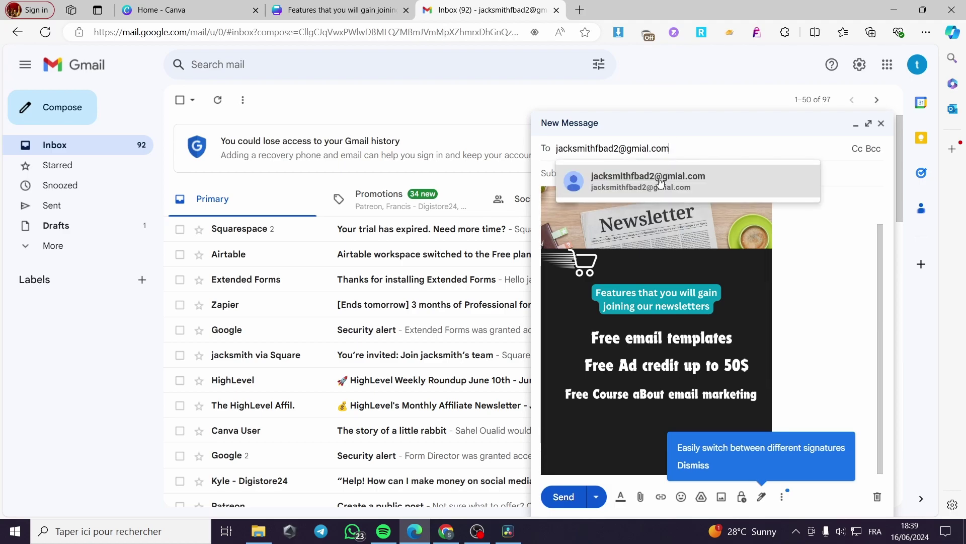
{"action": "left_click", "coordinate": [662, 181]}
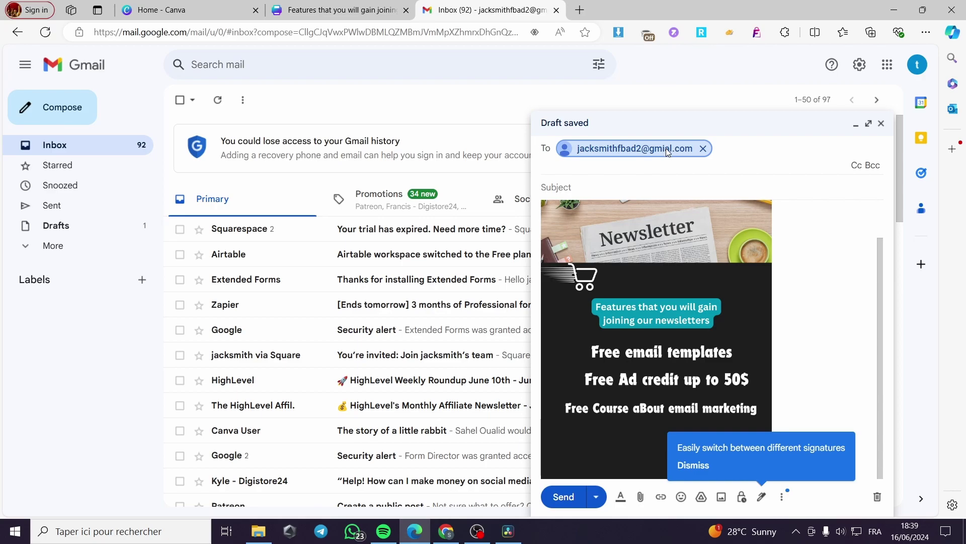
{"action": "left_click", "coordinate": [703, 148]}
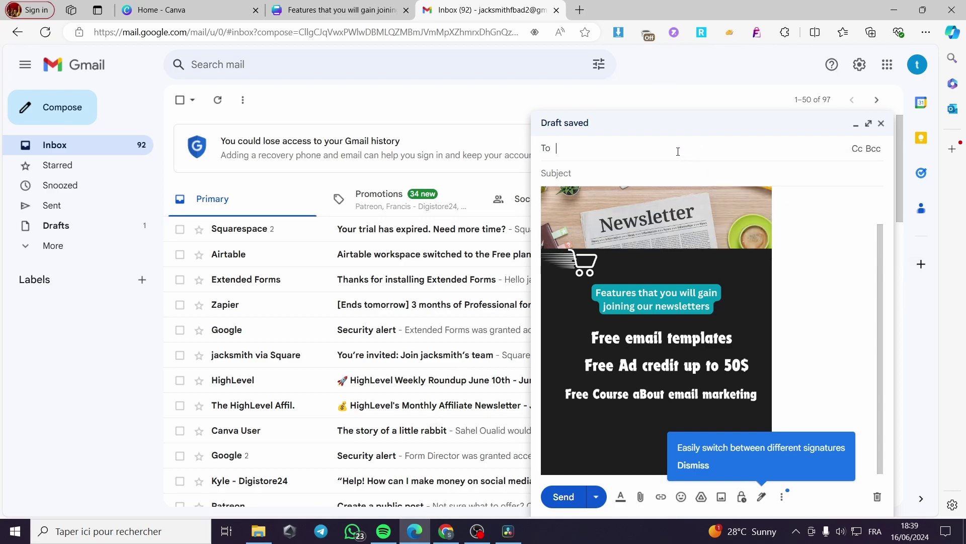
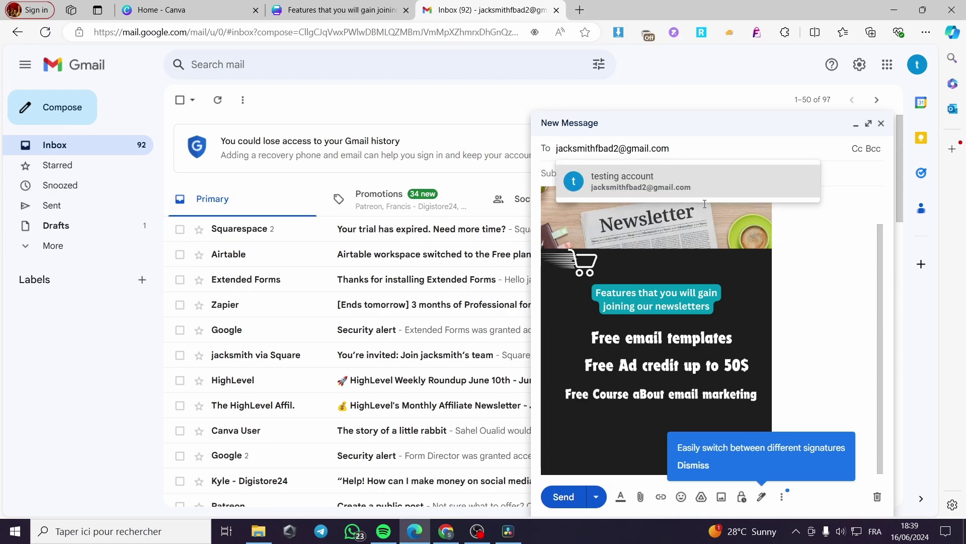
{"action": "left_click", "coordinate": [839, 176]}
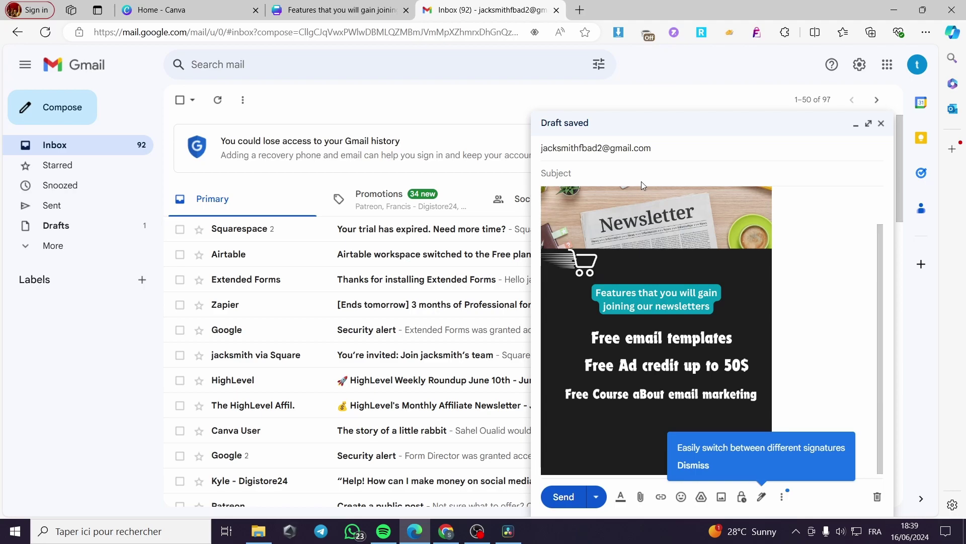
Step: Enter the subject 'Newsletters offers', fixing the typo
{"action": "type", "text": "Newsletters oofers"}
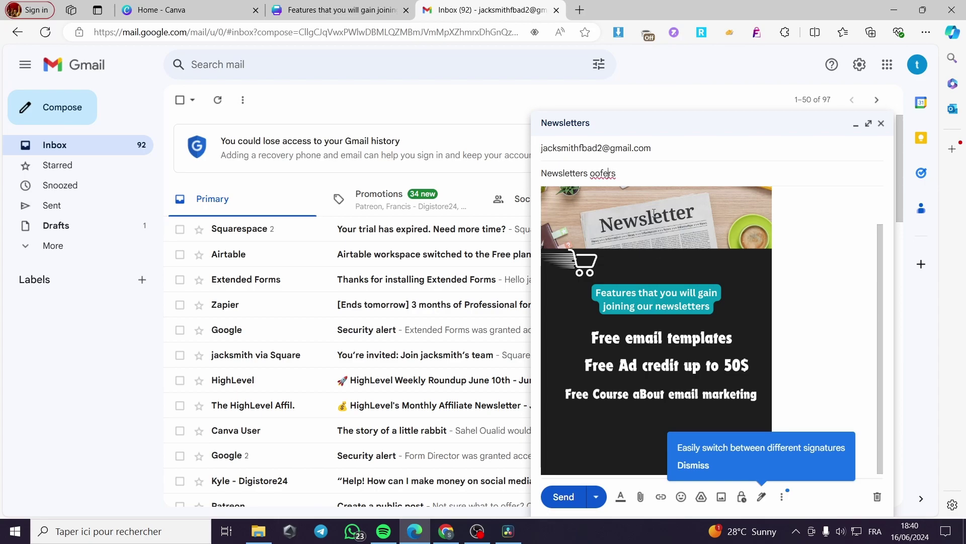
{"action": "key", "text": "BackSpace"}
{"action": "key", "text": "BackSpace"}
{"action": "type", "text": "ff"}
{"action": "left_click", "coordinate": [814, 303]}
Step: Link the inline newsletter image to the copied Canva URL and send the email
{"action": "left_click_drag", "start_coordinate": [836, 334], "coordinate": [586, 312]}
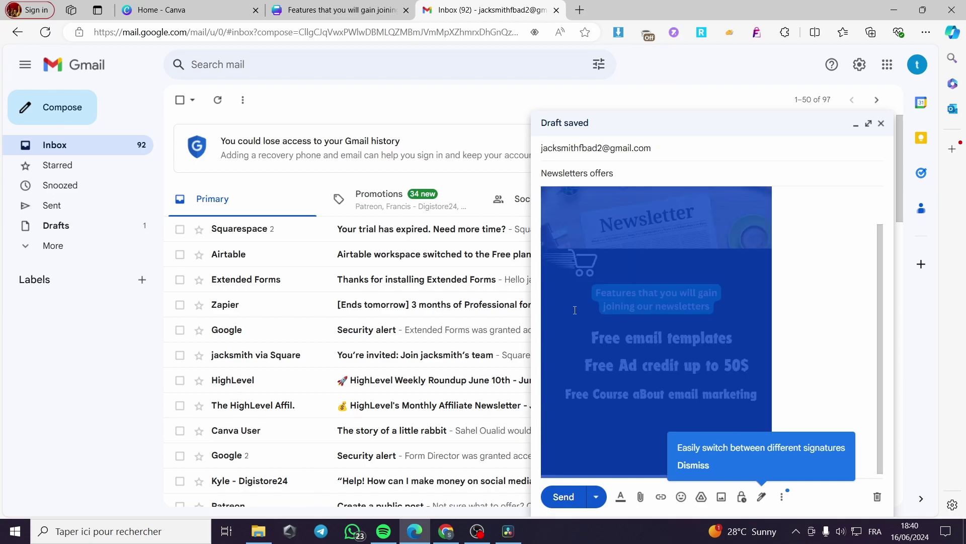
{"action": "left_click", "coordinate": [805, 316]}
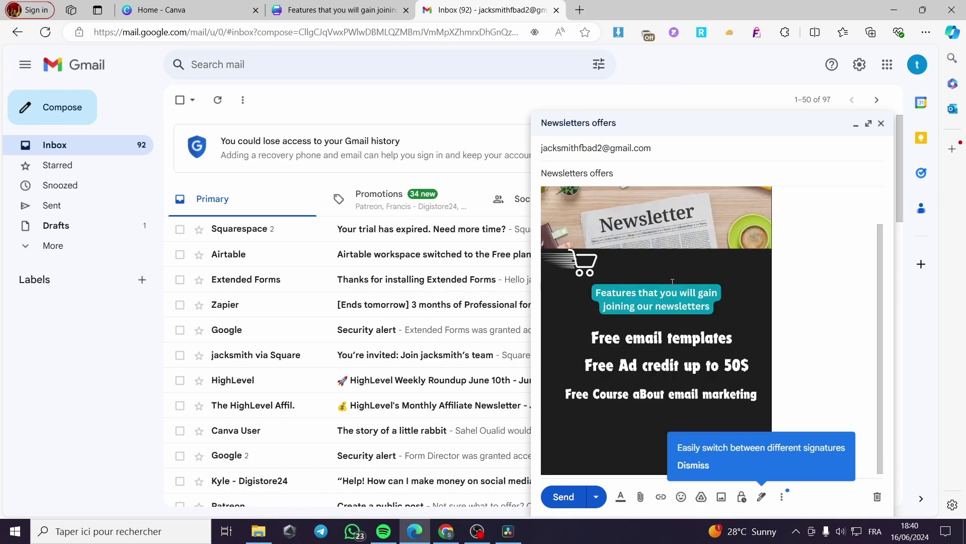
{"action": "left_click_drag", "start_coordinate": [756, 306], "coordinate": [584, 269]}
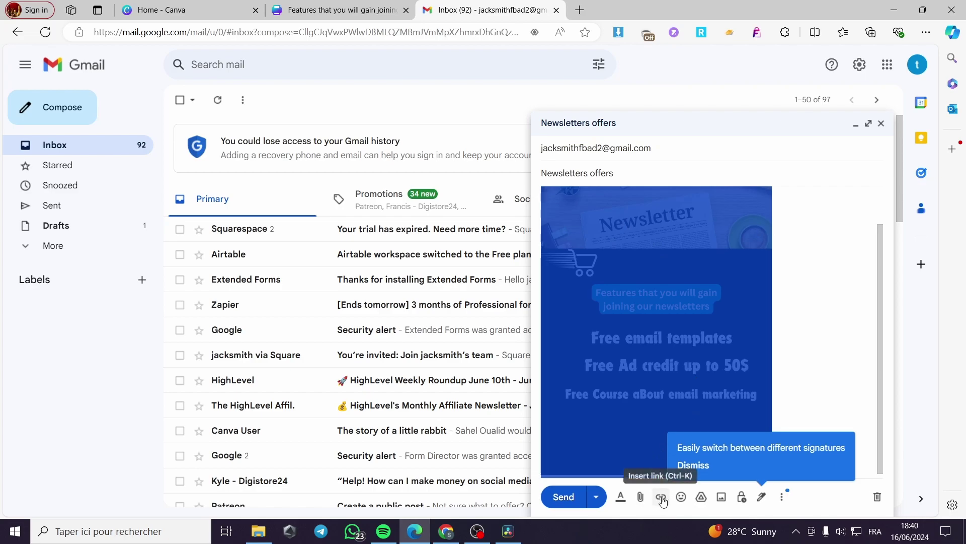
{"action": "left_click", "coordinate": [661, 497]}
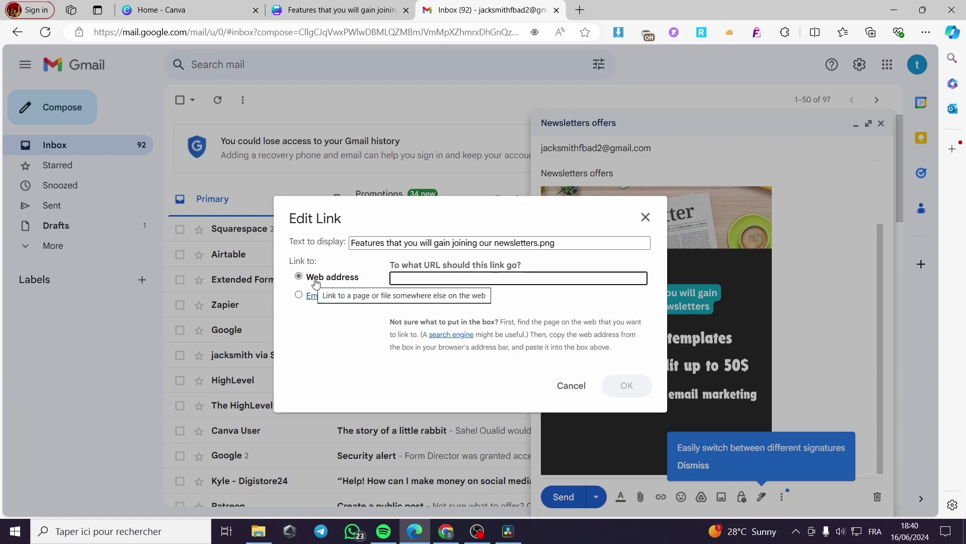
{"action": "key", "text": "ctrl+v"}
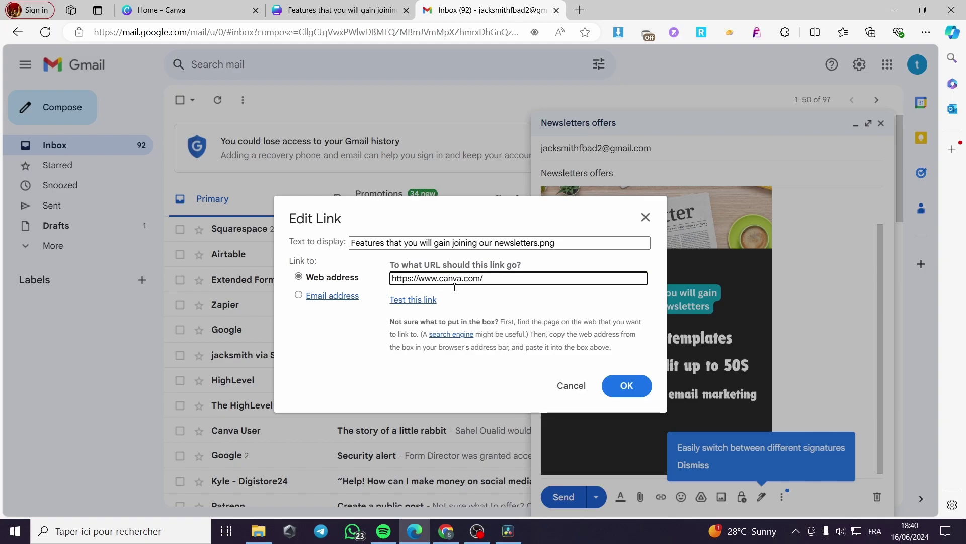
{"action": "left_click", "coordinate": [626, 386]}
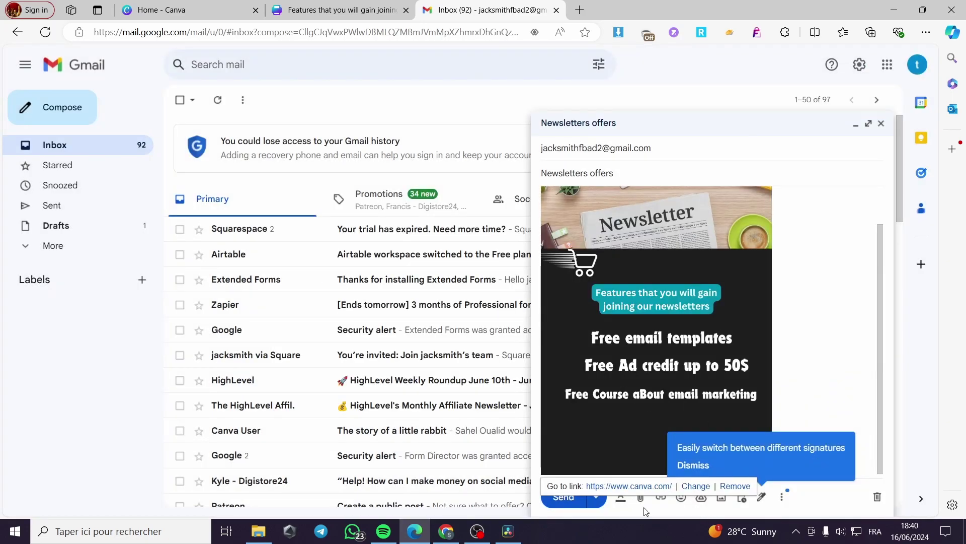
{"action": "left_click", "coordinate": [564, 497]}
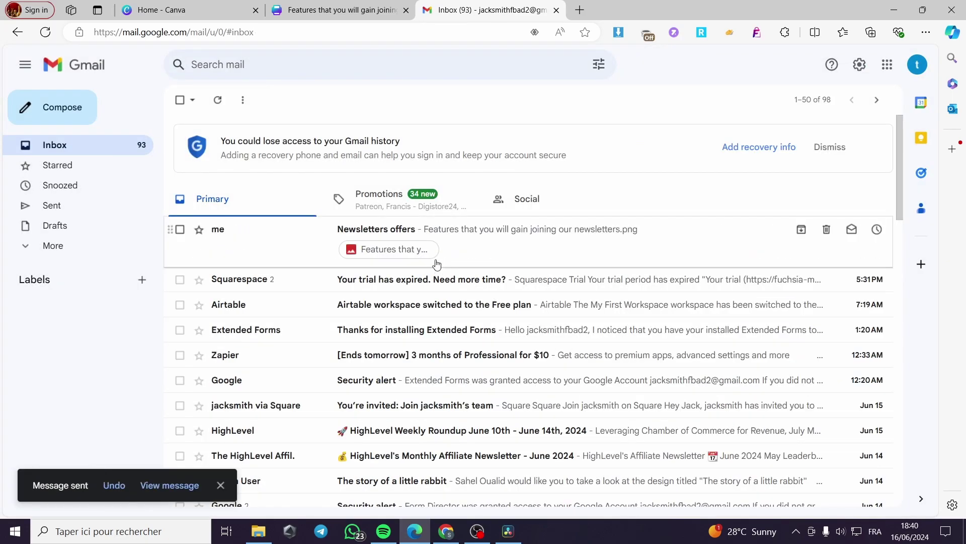
Step: Open the received 'Newsletters offers' email and follow its image link to Canva
{"action": "left_click", "coordinate": [517, 235]}
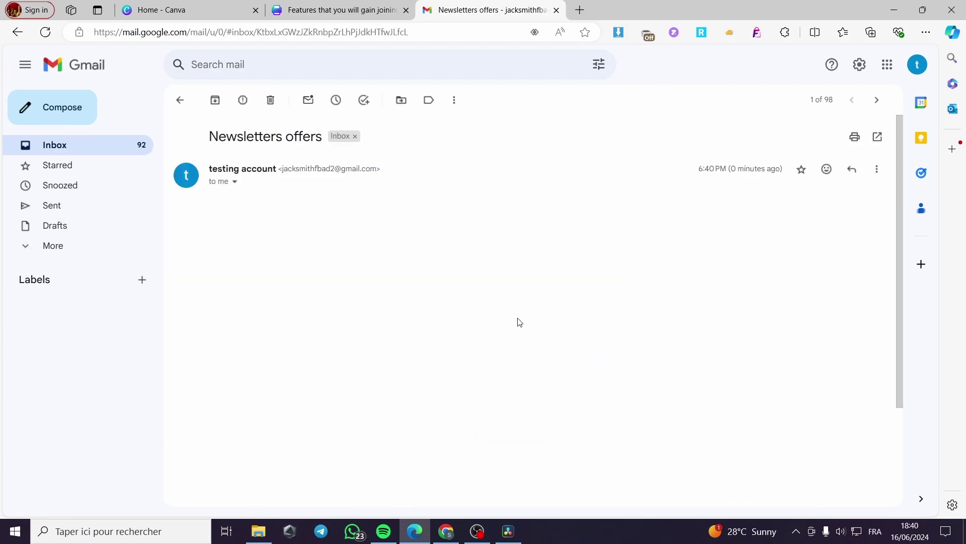
{"action": "scroll", "coordinate": [451, 335], "scroll_direction": "down", "scroll_amount": 5}
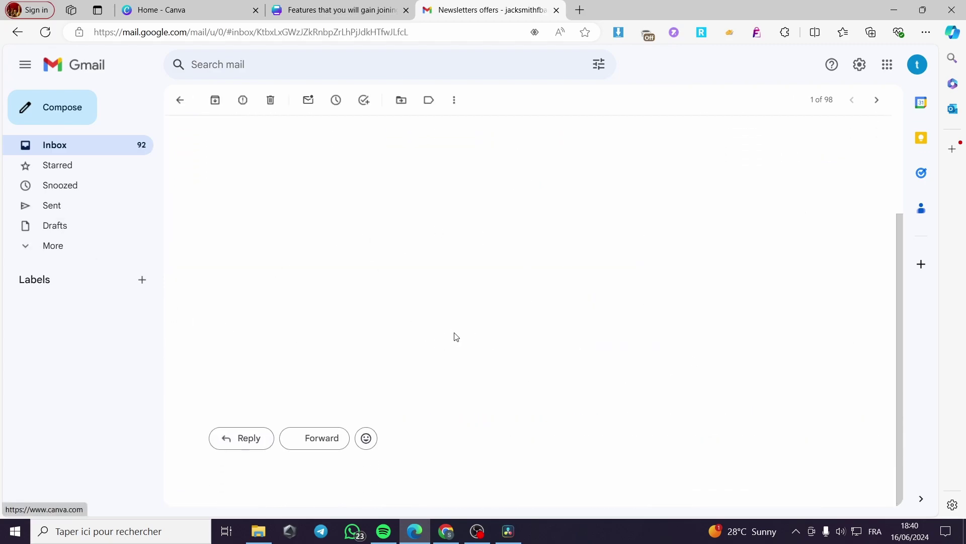
{"action": "scroll", "coordinate": [352, 341], "scroll_direction": "up", "scroll_amount": 5}
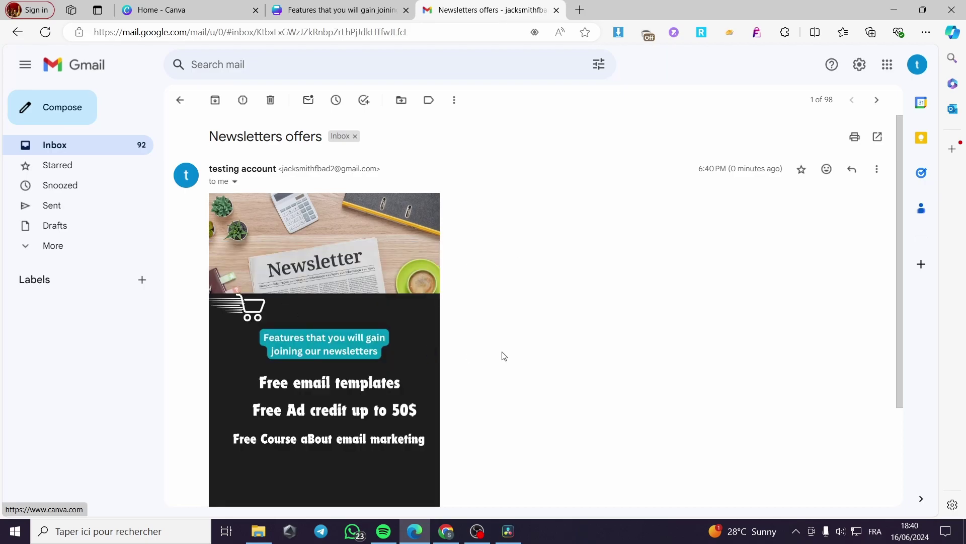
{"action": "scroll", "coordinate": [379, 327], "scroll_direction": "down", "scroll_amount": 3}
{"action": "scroll", "coordinate": [377, 229], "scroll_direction": "up", "scroll_amount": 3}
{"action": "left_click", "coordinate": [306, 346]}
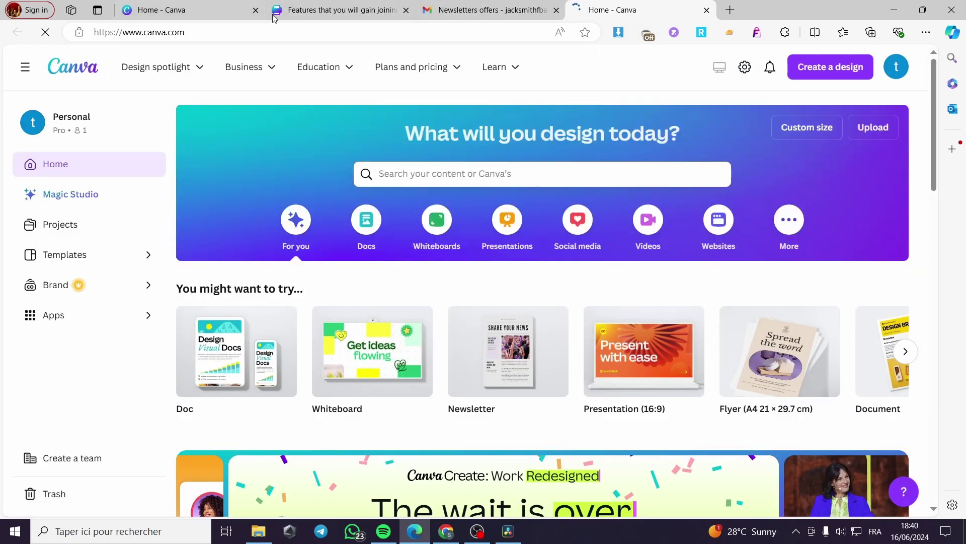
Step: Return to the Canva Home page from the perks design
{"action": "left_click", "coordinate": [162, 5]}
{"action": "left_click", "coordinate": [278, 13]}
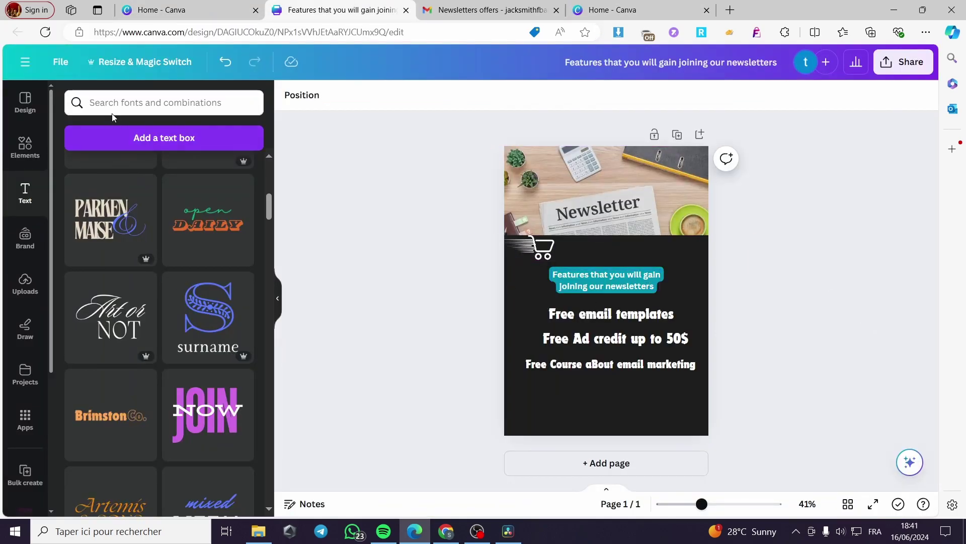
{"action": "left_click", "coordinate": [25, 61]}
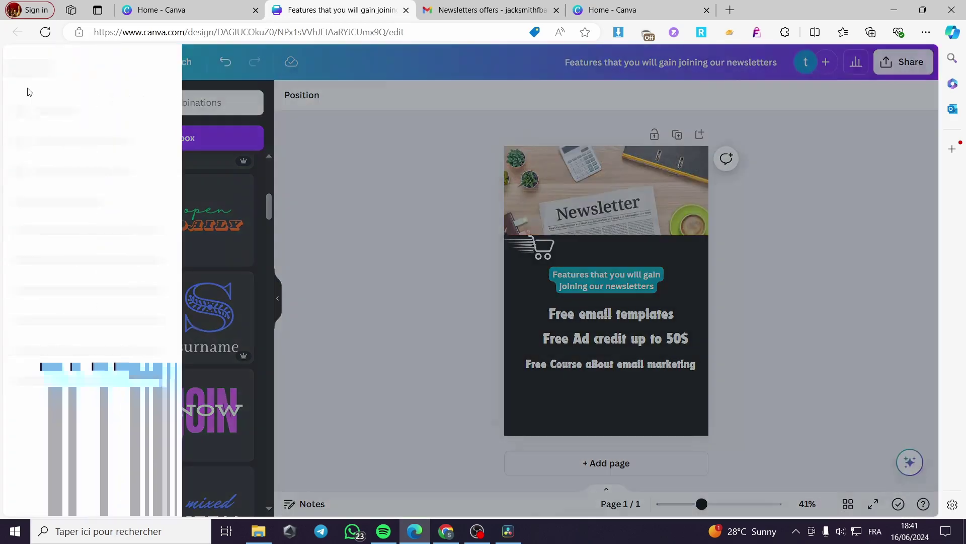
{"action": "left_click", "coordinate": [50, 132]}
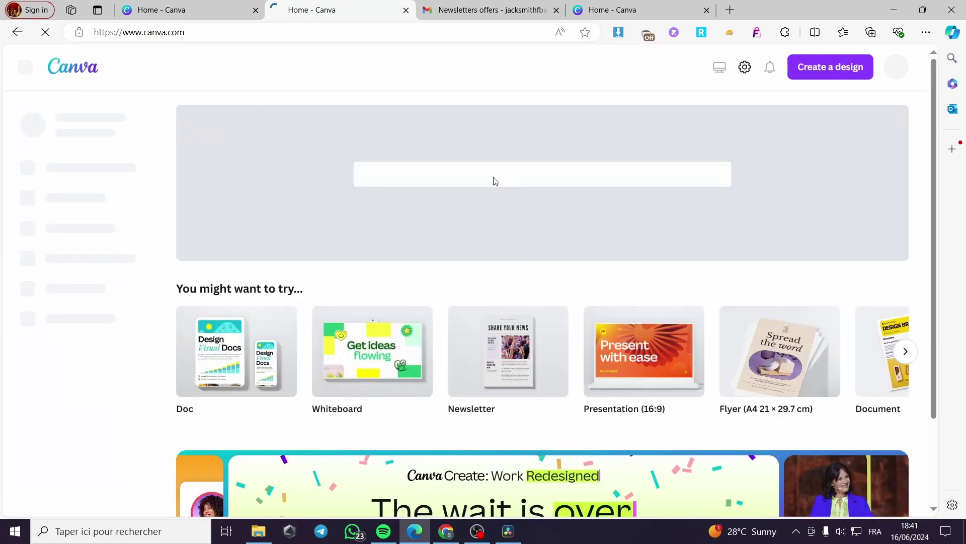
Step: Search 'Newsletter' templates and customize the White Modern Business Company Newsletter template
{"action": "left_click", "coordinate": [449, 176]}
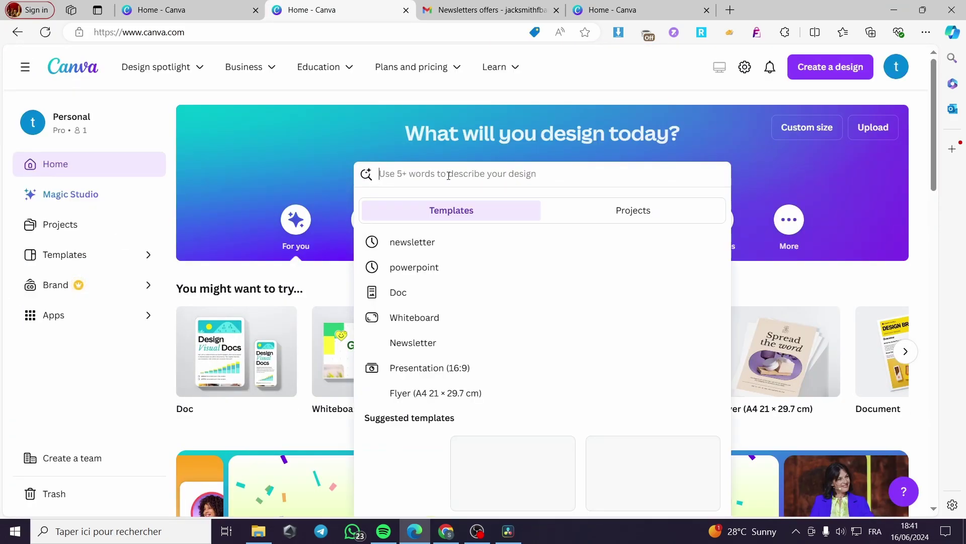
{"action": "type", "text": "Newslette"}
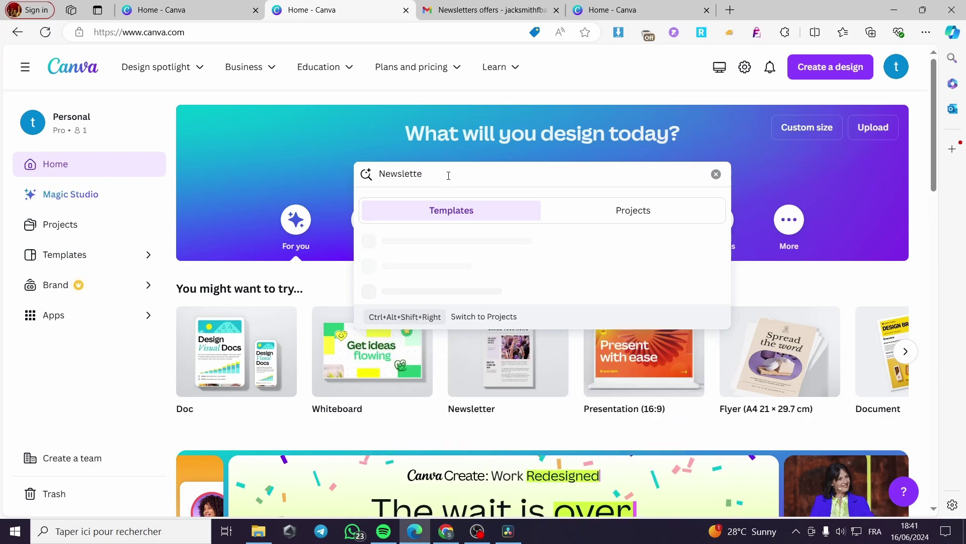
{"action": "type", "text": "r"}
{"action": "key", "text": "Return"}
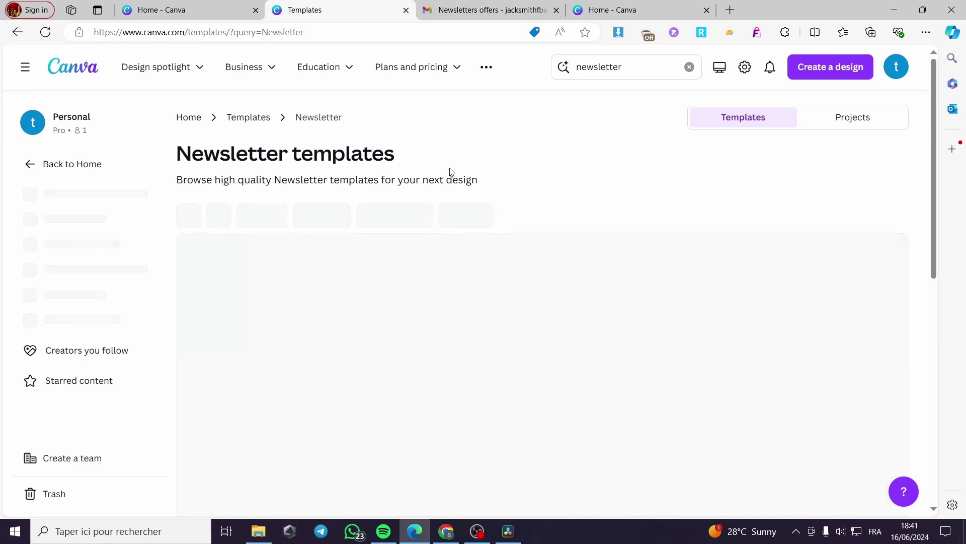
{"action": "scroll", "coordinate": [825, 320], "scroll_direction": "down", "scroll_amount": 1}
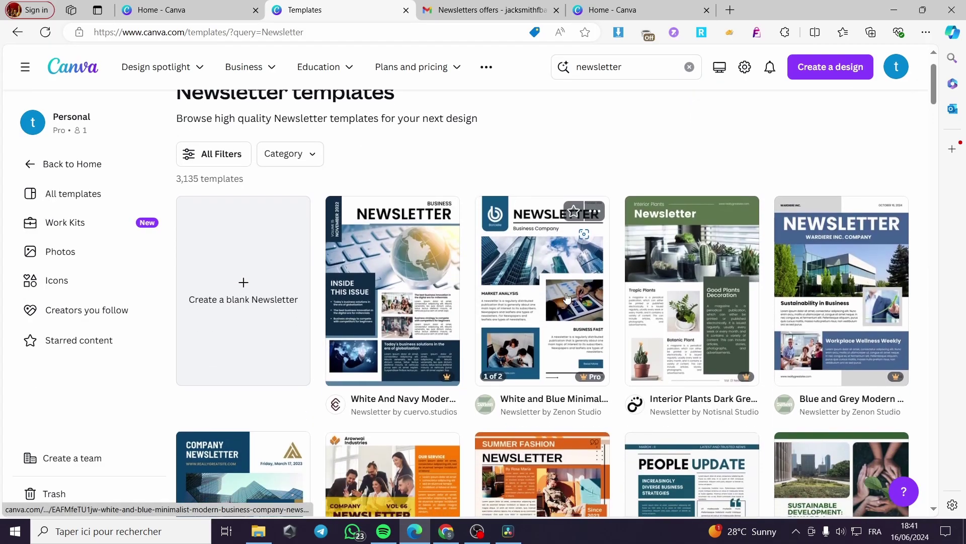
{"action": "scroll", "coordinate": [825, 319], "scroll_direction": "down", "scroll_amount": 8}
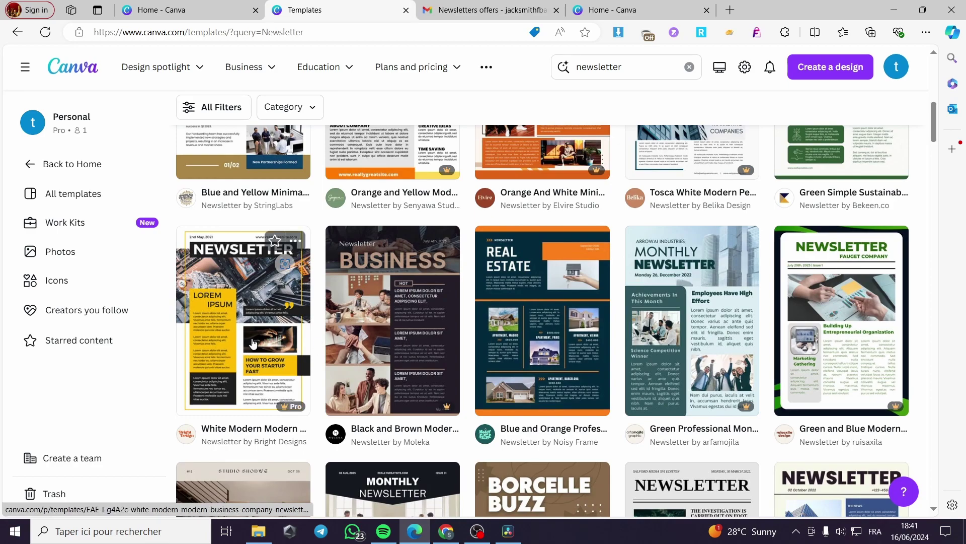
{"action": "left_click", "coordinate": [297, 342]}
{"action": "left_click", "coordinate": [731, 221]}
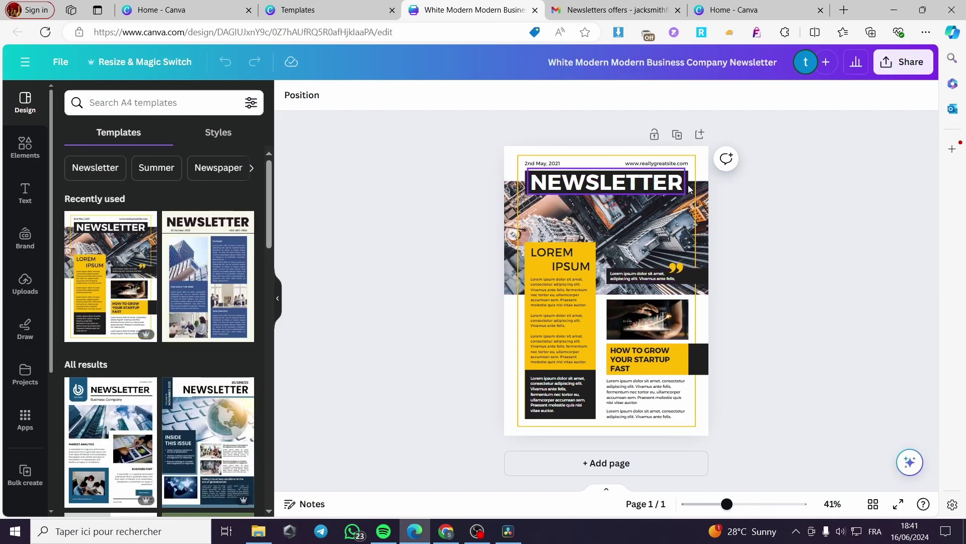
Step: Replace the header city photo with the uploaded headphoned man illustration
{"action": "left_click", "coordinate": [667, 164]}
{"action": "left_click", "coordinate": [668, 164]}
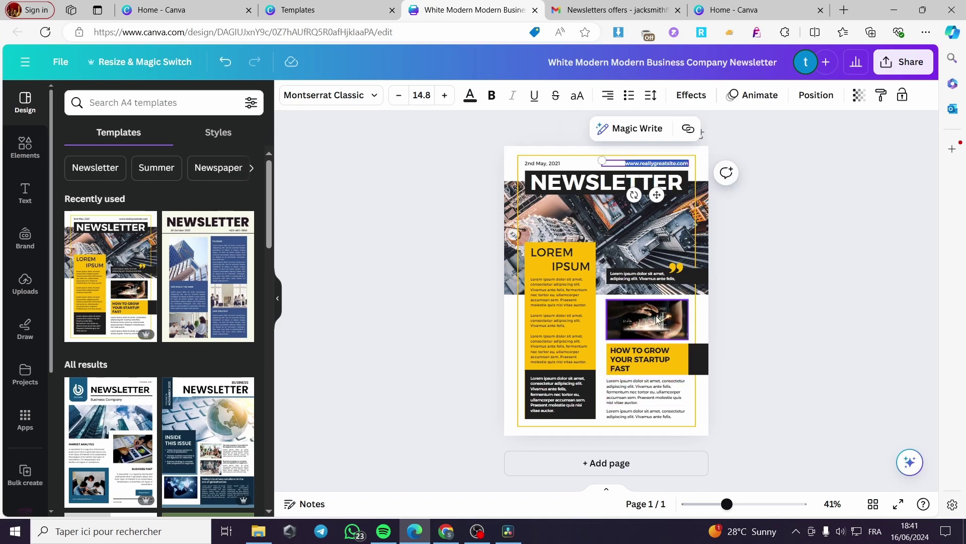
{"action": "left_click", "coordinate": [662, 241]}
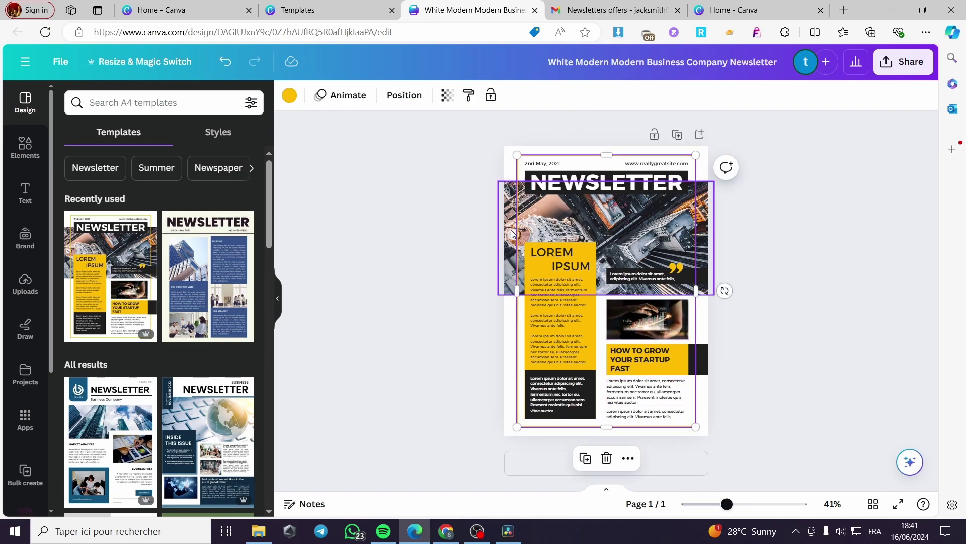
{"action": "left_click", "coordinate": [636, 239]}
{"action": "key", "text": "Delete"}
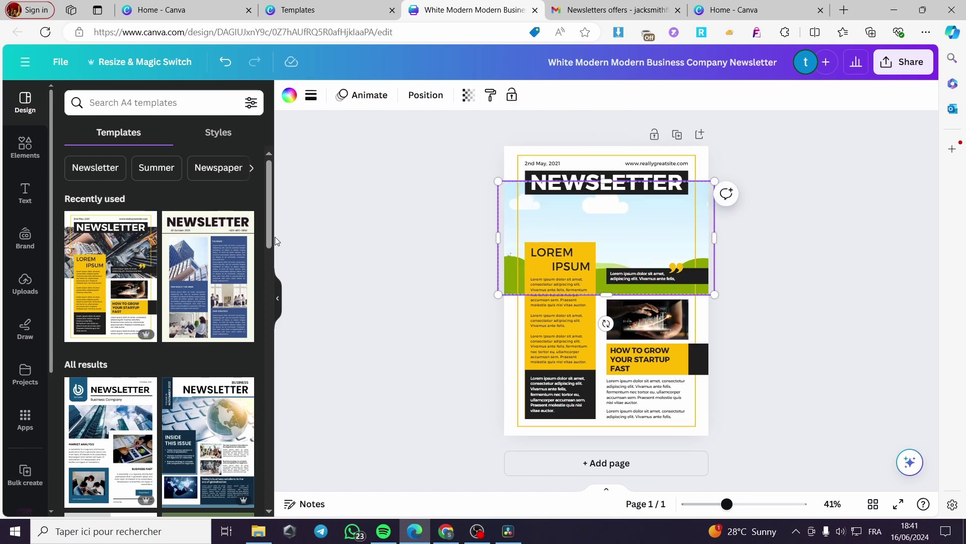
{"action": "left_click", "coordinate": [25, 283]}
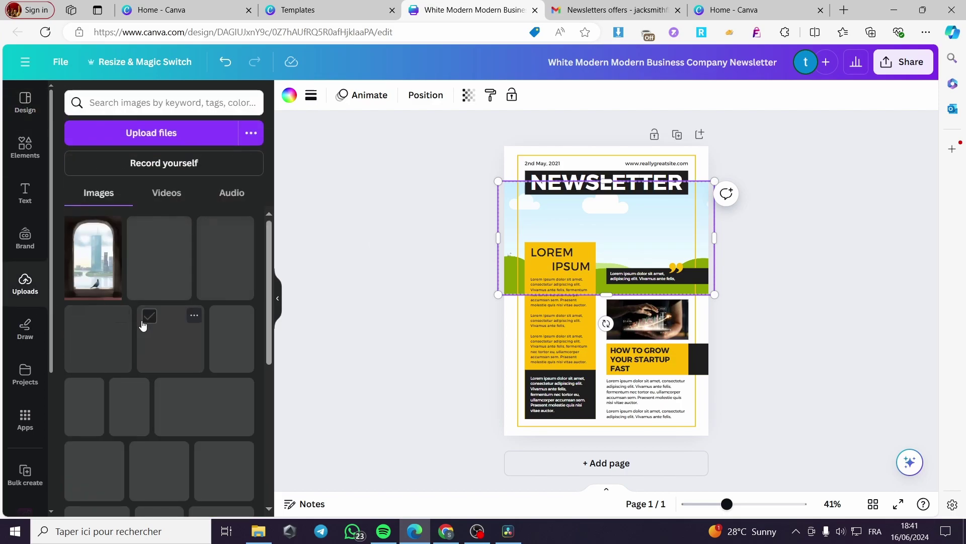
{"action": "scroll", "coordinate": [159, 337], "scroll_direction": "down", "scroll_amount": 2}
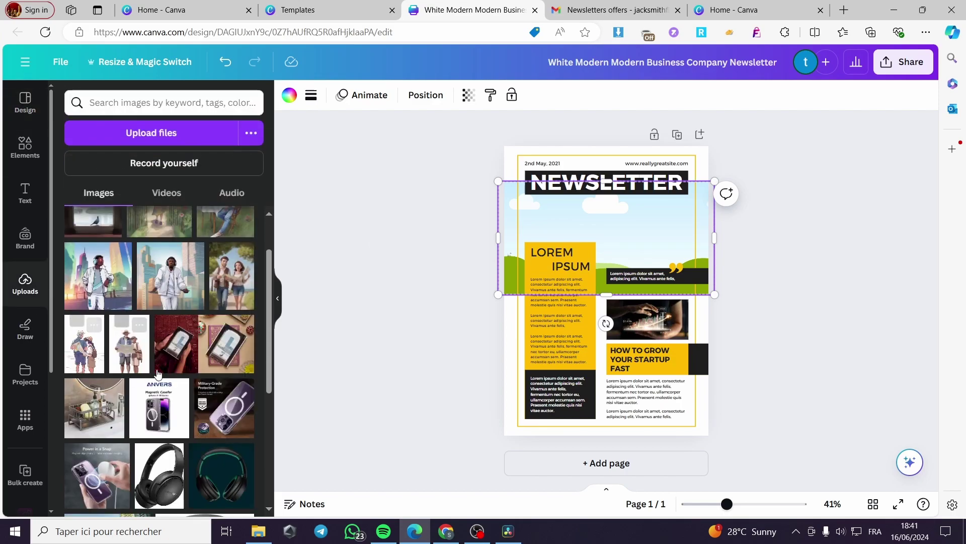
{"action": "left_click", "coordinate": [171, 280]}
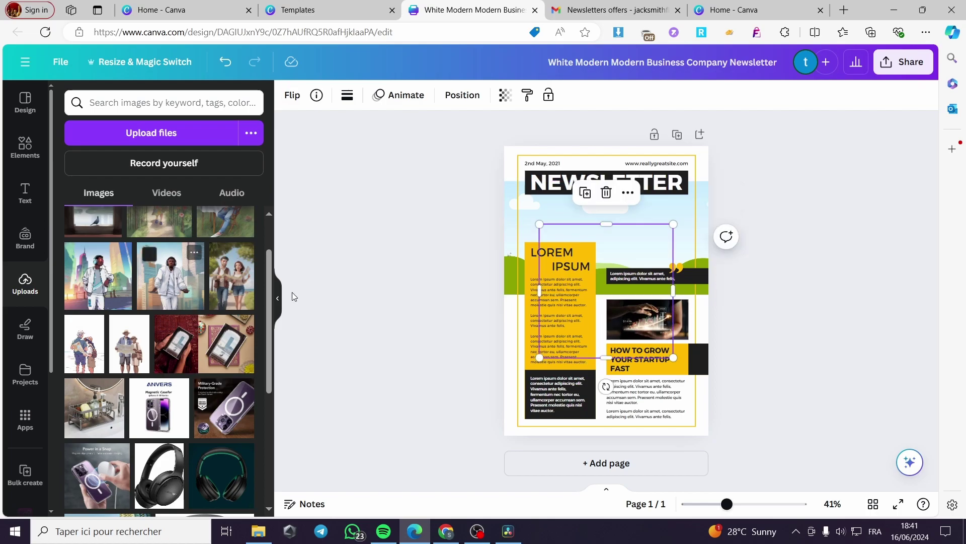
{"action": "left_click_drag", "start_coordinate": [644, 283], "coordinate": [702, 232]}
Step: Replace the small chart image with the uploaded walking couple photo
{"action": "left_click", "coordinate": [662, 332]}
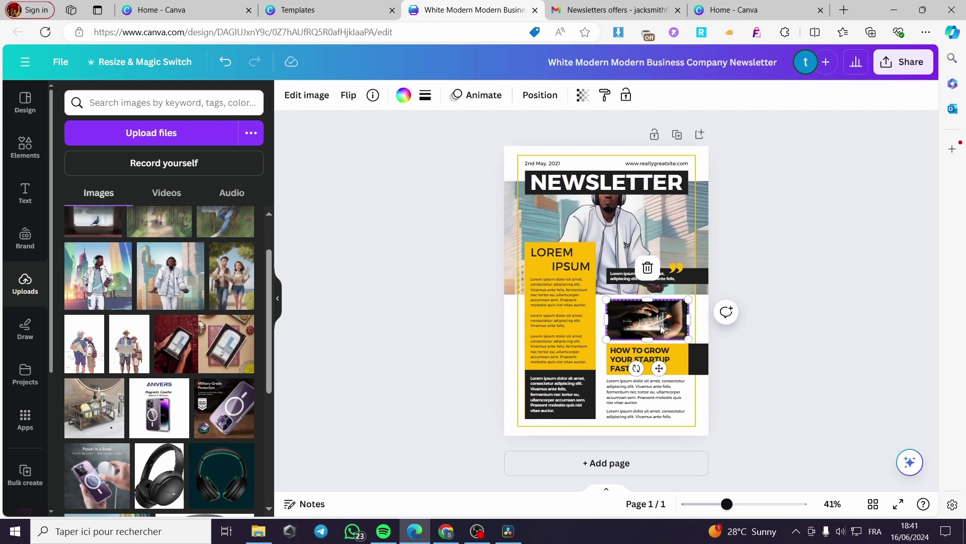
{"action": "key", "text": "Delete"}
{"action": "left_click_drag", "start_coordinate": [226, 287], "coordinate": [677, 331]}
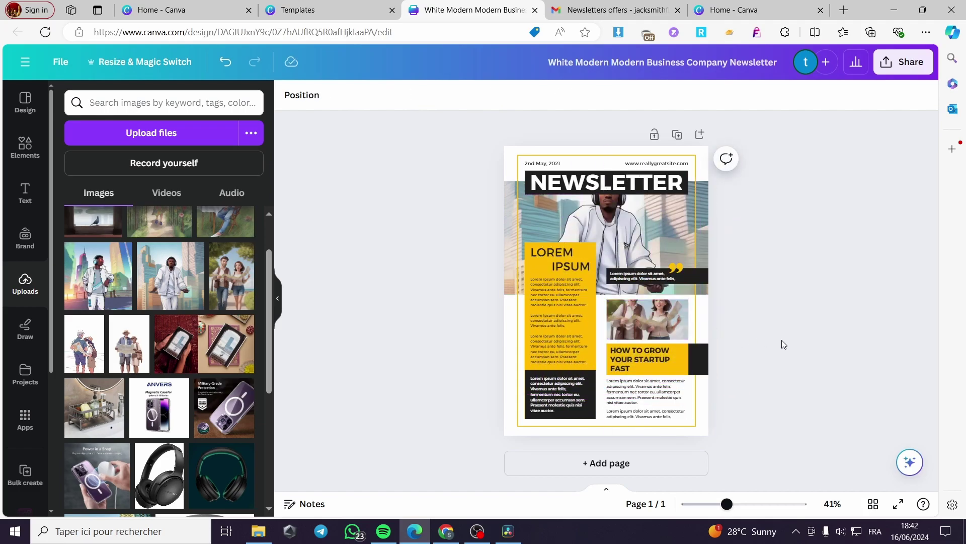